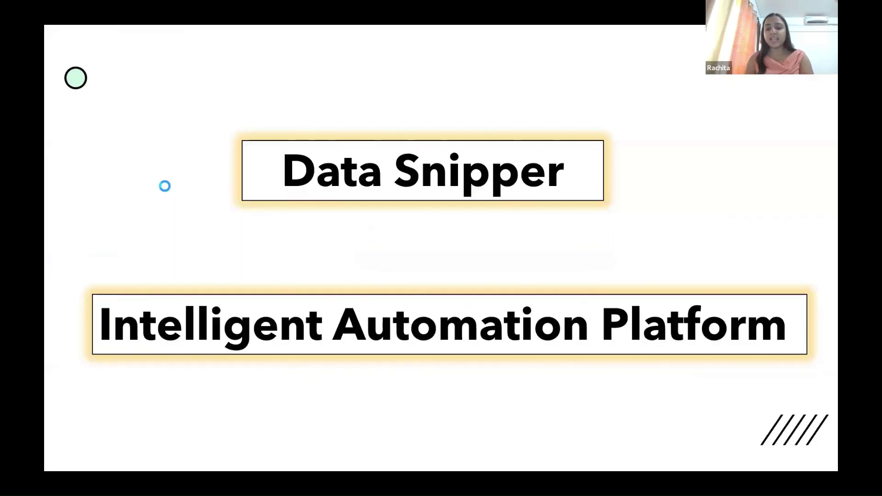
Advance the slideshow to the Documentation slide showing the thumbs-down emoji.
{"action": "left_click", "coordinate": [689, 203]}
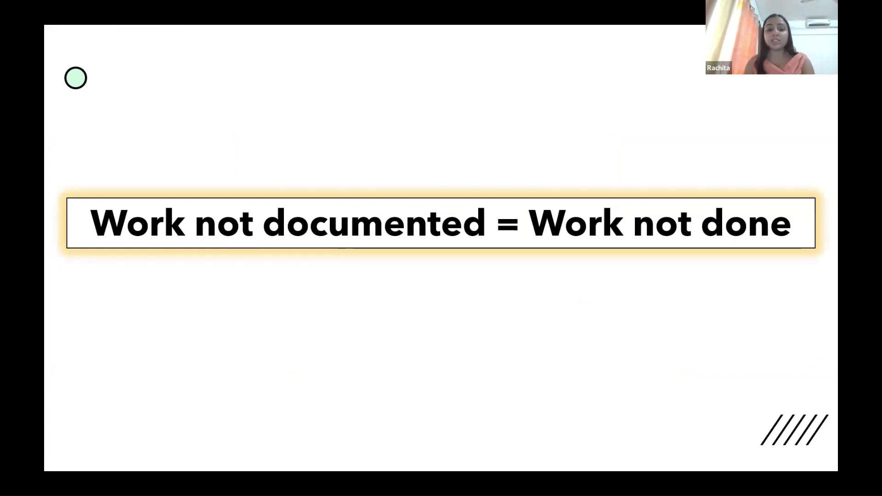
{"action": "key", "text": "Right"}
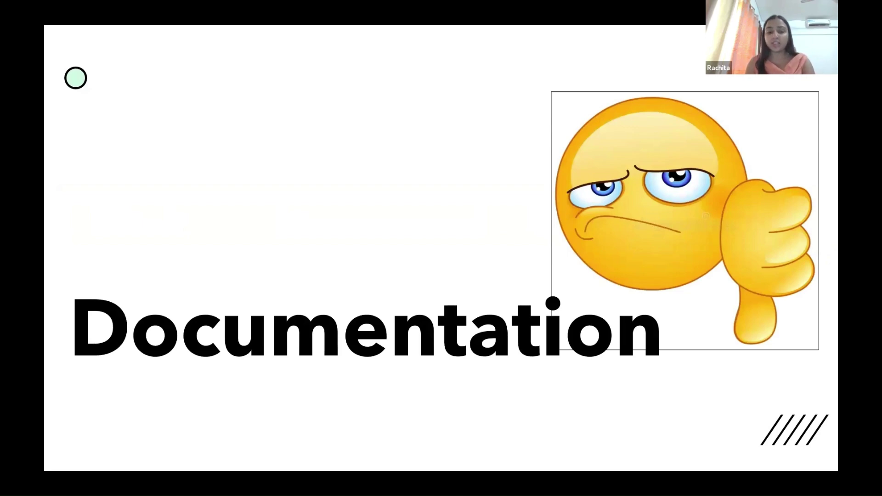
Show the thumbs-up Documentation slide, then bring up the Vouching sheet in 'Data Snipper Use Case.xlsx'.
{"action": "key", "text": "Right"}
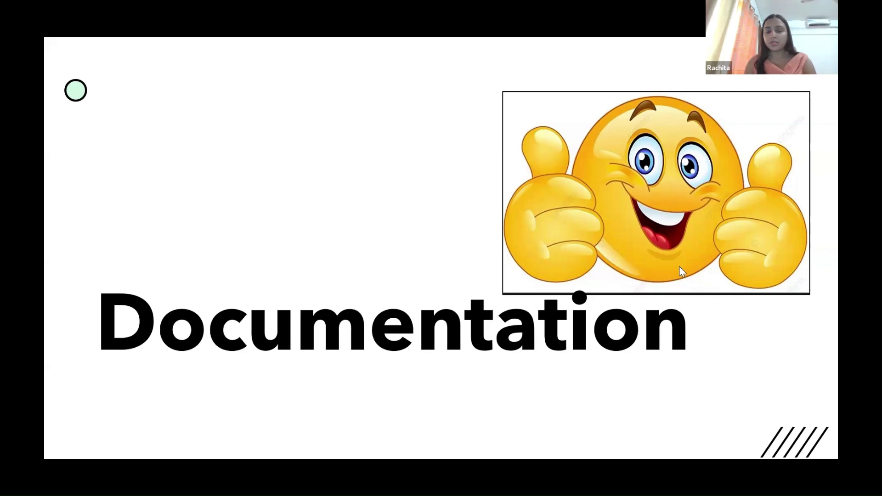
{"action": "scroll", "coordinate": [643, 200], "scroll_direction": "down", "scroll_amount": 1}
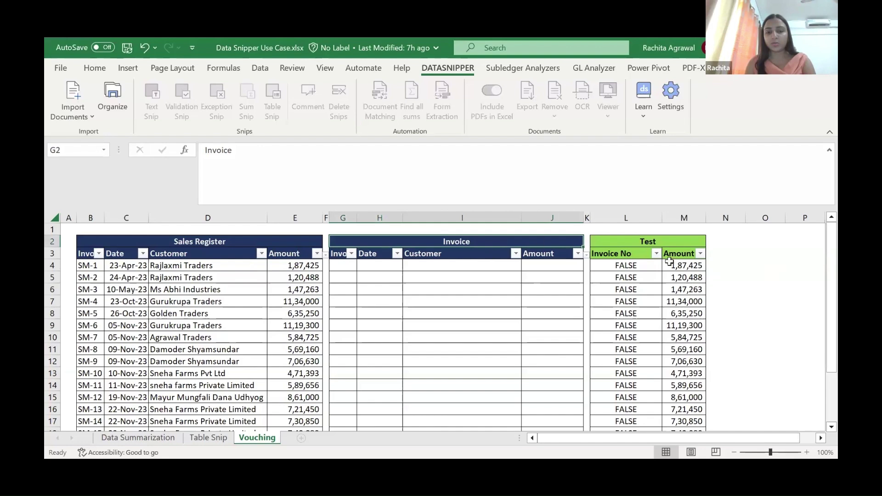
{"action": "scroll", "coordinate": [719, 286], "scroll_direction": "down", "scroll_amount": 1}
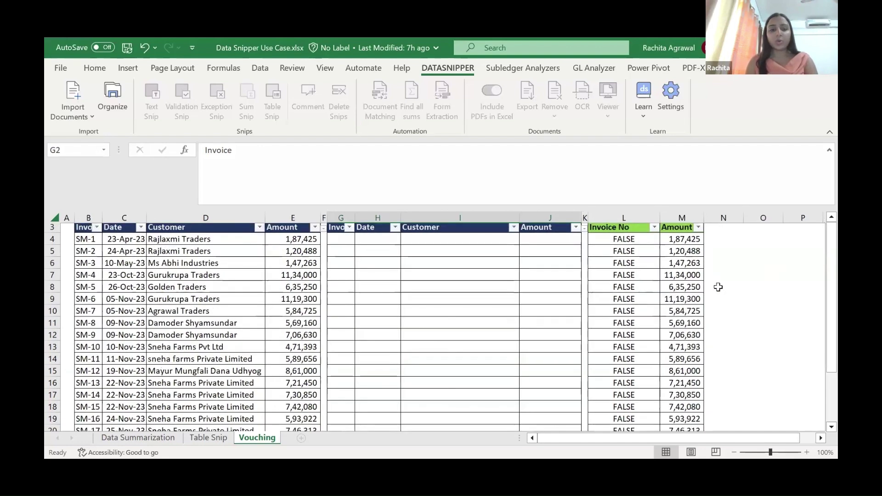
{"action": "scroll", "coordinate": [394, 291], "scroll_direction": "up", "scroll_amount": 1}
{"action": "left_click", "coordinate": [223, 261]}
{"action": "key", "text": "Right"}
{"action": "key", "text": "Right"}
{"action": "key", "text": "Right"}
{"action": "key", "text": "Right"}
{"action": "key", "text": "Right"}
{"action": "key", "text": "Right"}
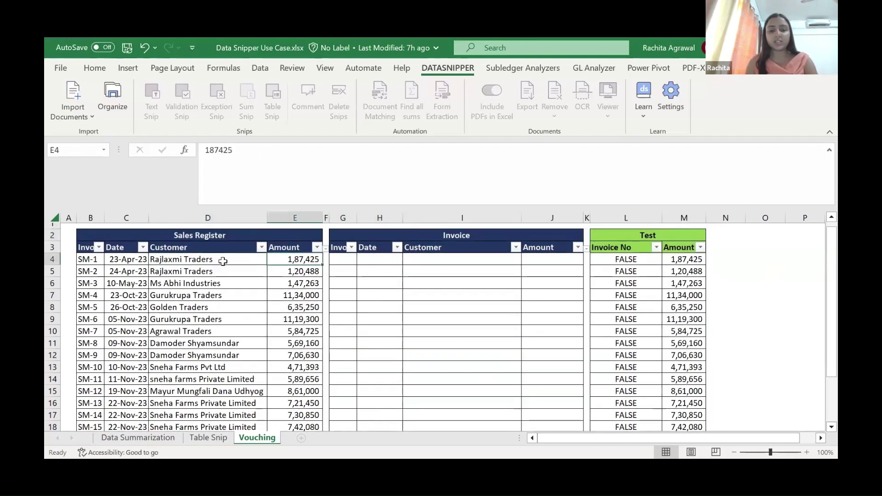
{"action": "key", "text": "Right"}
{"action": "key", "text": "Right"}
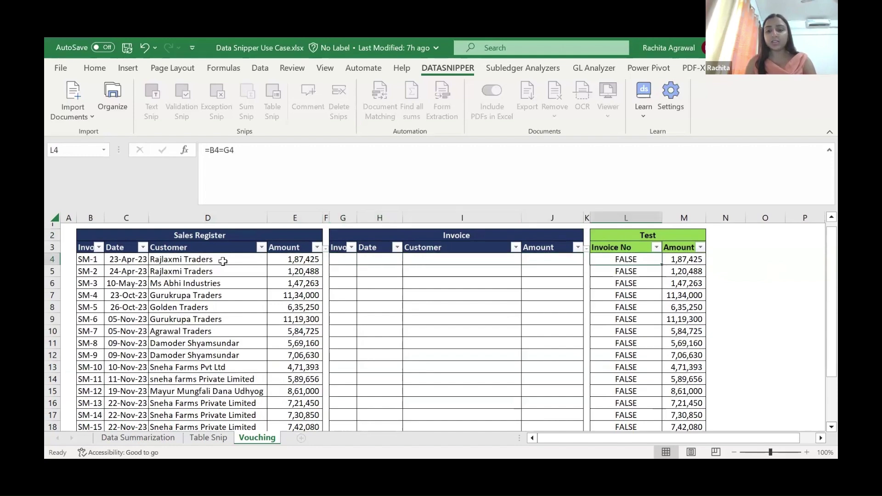
{"action": "key", "text": "F2"}
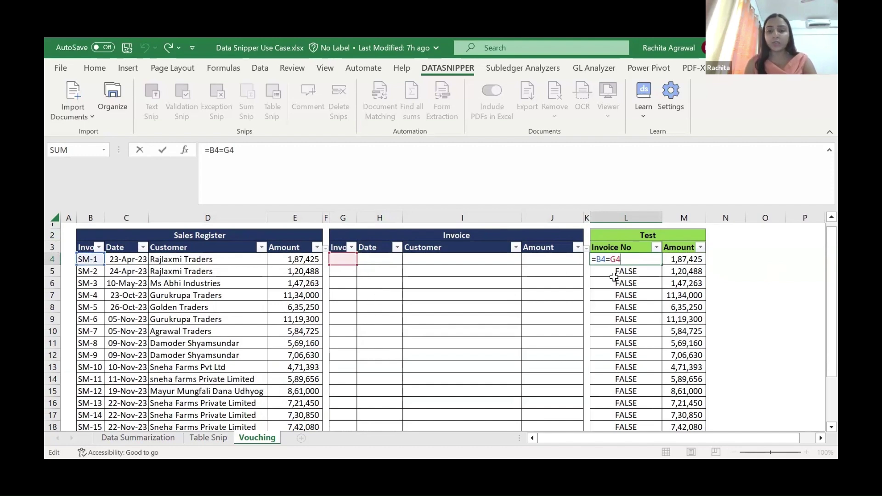
{"action": "left_click", "coordinate": [682, 263]}
{"action": "double_click", "coordinate": [682, 262]}
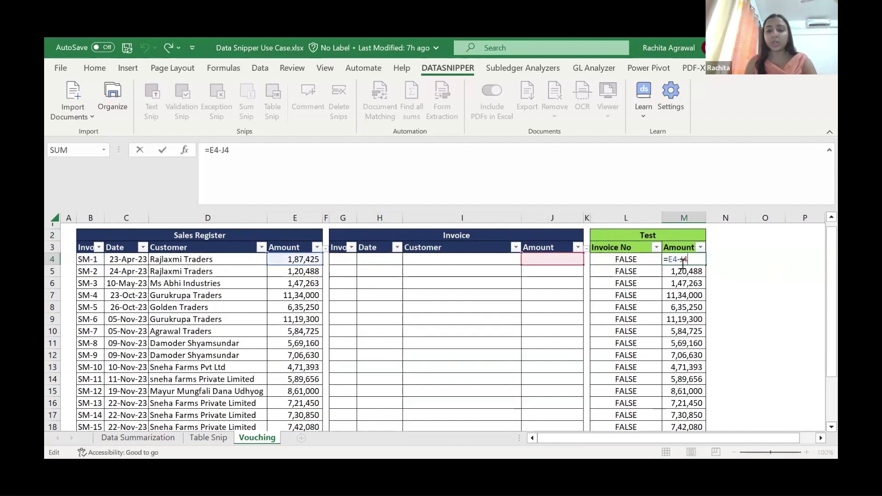
{"action": "key", "text": "Escape"}
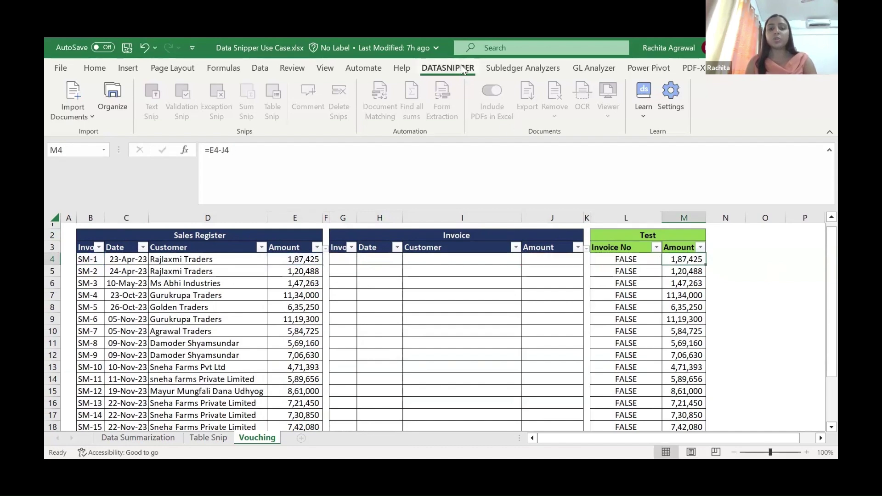
Import all invoice PDFs from ICAI > Final > Invoices into DataSnipper's Document Viewer.
{"action": "left_click", "coordinate": [73, 111]}
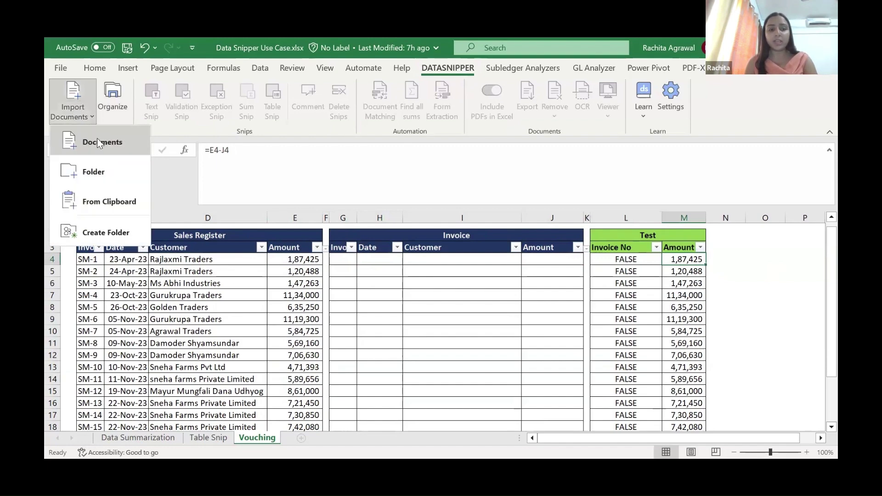
{"action": "left_click", "coordinate": [97, 141]}
{"action": "left_click_drag", "start_coordinate": [136, 203], "coordinate": [143, 133]}
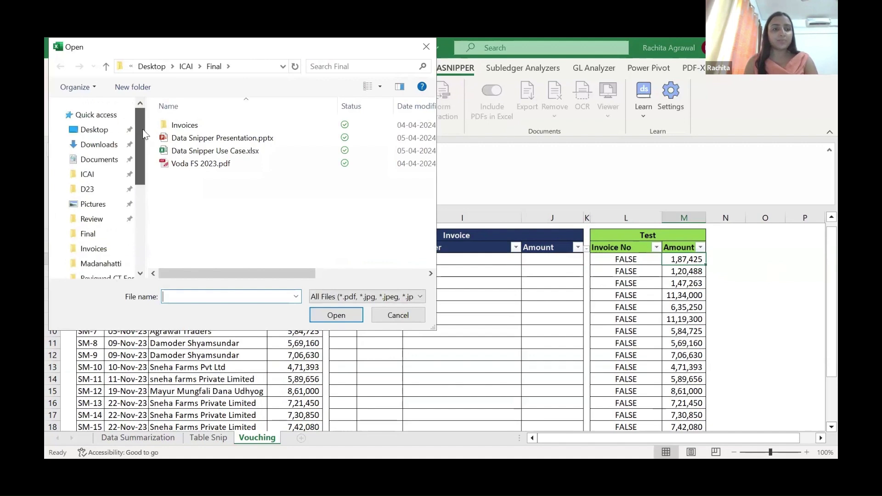
{"action": "left_click", "coordinate": [110, 173]}
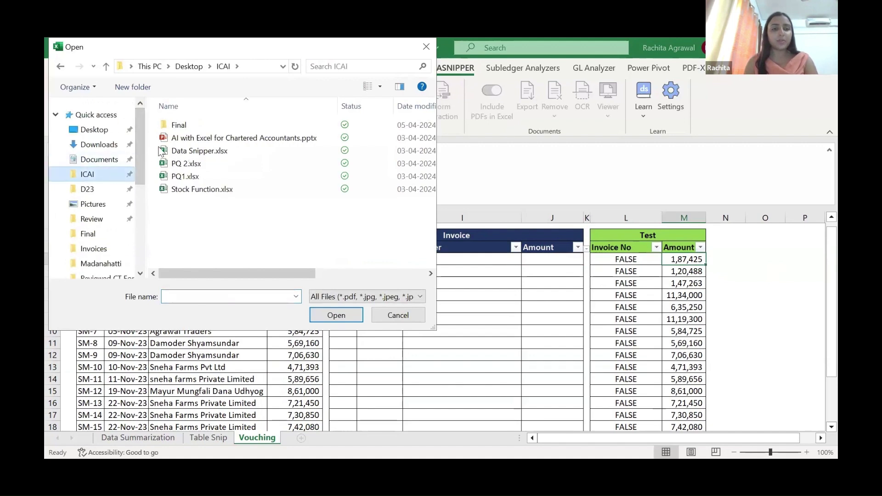
{"action": "double_click", "coordinate": [197, 124]}
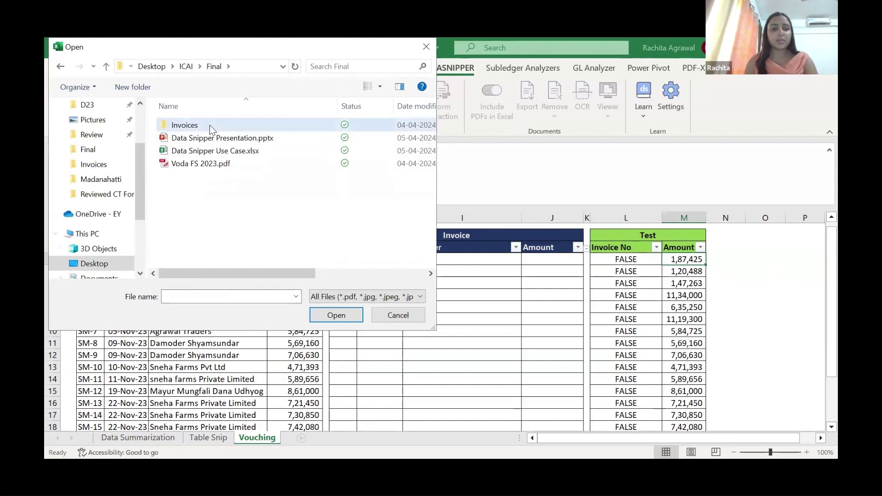
{"action": "double_click", "coordinate": [209, 125]}
{"action": "key", "text": "ctrl+a"}
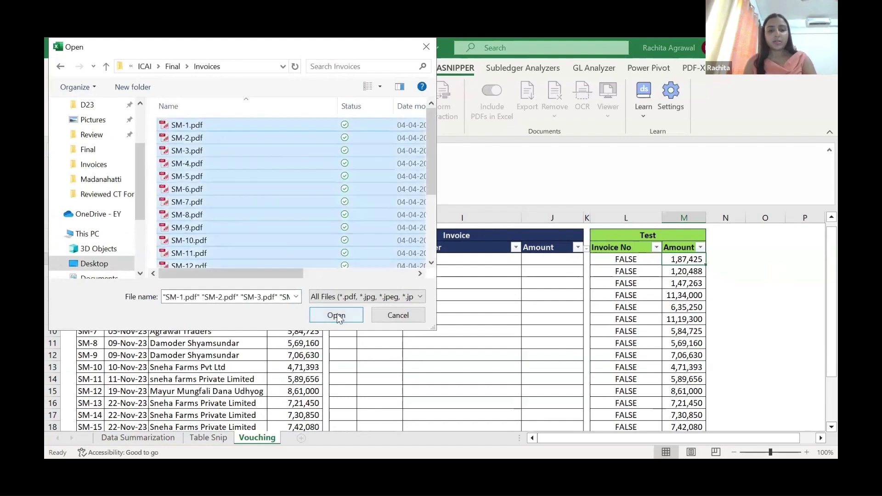
{"action": "left_click", "coordinate": [337, 314]}
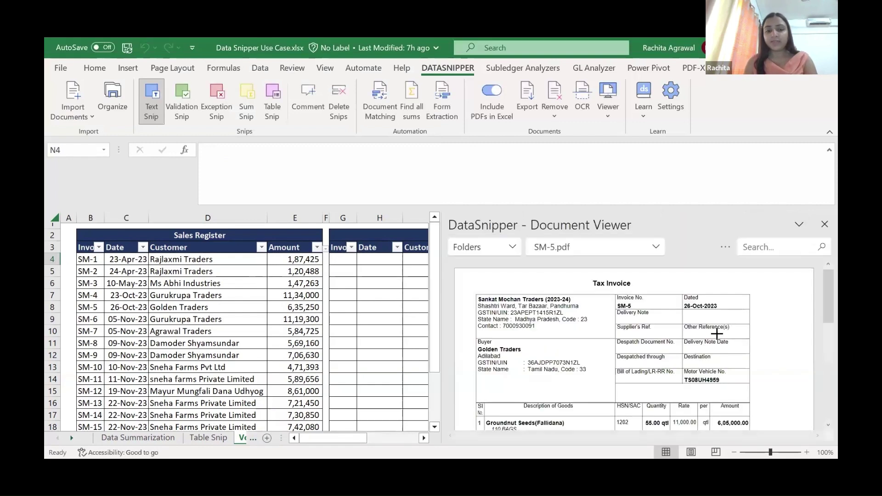
Resume DataSnipper document matching and set the Sales Register range B4:E23 as sample data.
{"action": "left_click", "coordinate": [381, 102]}
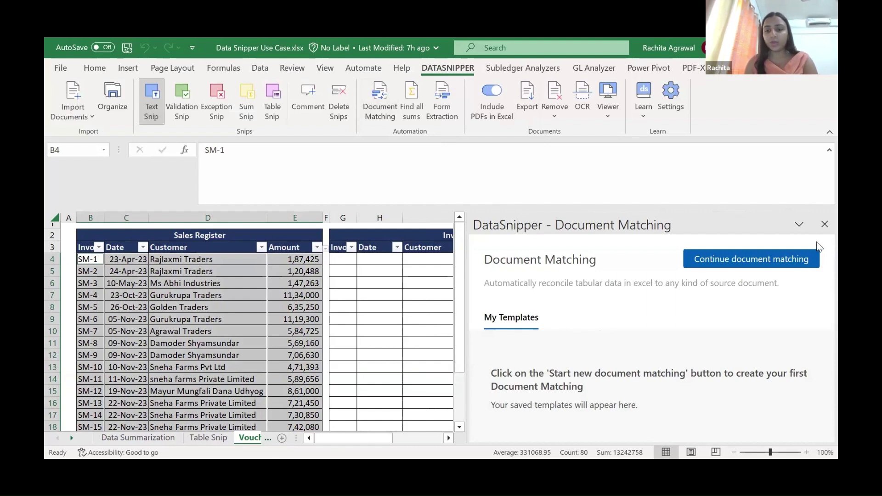
{"action": "left_click", "coordinate": [781, 260]}
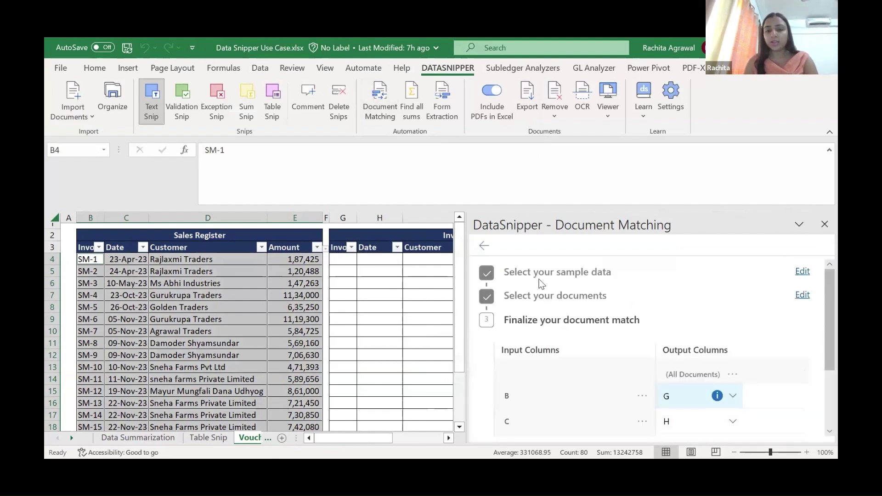
{"action": "left_click", "coordinate": [802, 271]}
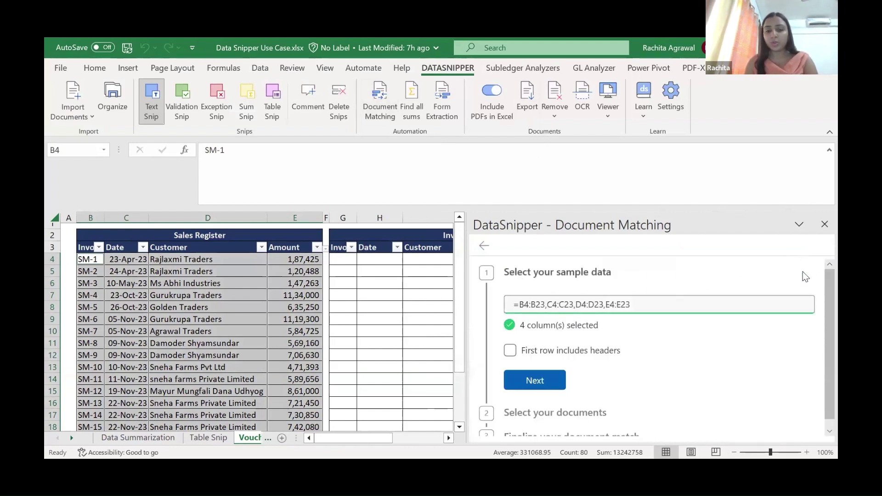
{"action": "left_click_drag", "start_coordinate": [632, 304], "coordinate": [484, 297]}
{"action": "left_click", "coordinate": [94, 260]}
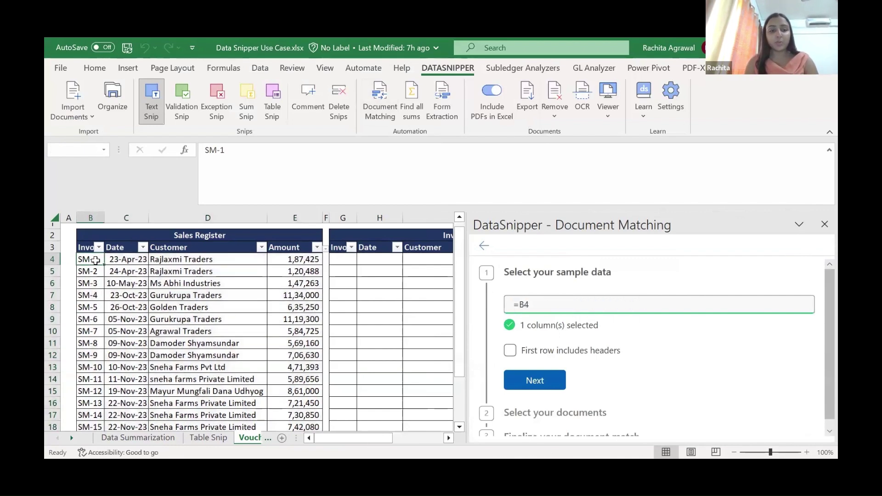
{"action": "key", "text": "shift+Right"}
{"action": "key", "text": "shift+Right"}
{"action": "key", "text": "shift+Right"}
{"action": "key", "text": "ctrl+shift+Down"}
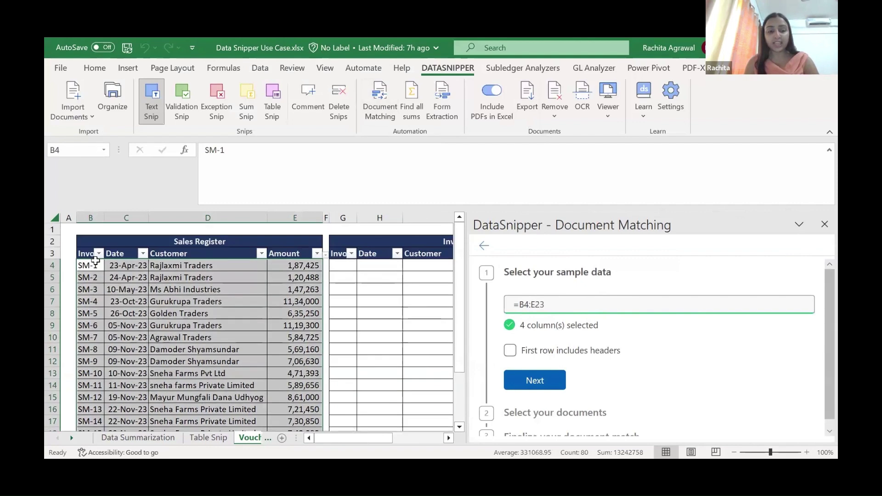
{"action": "scroll", "coordinate": [228, 305], "scroll_direction": "down", "scroll_amount": 6}
{"action": "scroll", "coordinate": [228, 306], "scroll_direction": "up", "scroll_amount": 3}
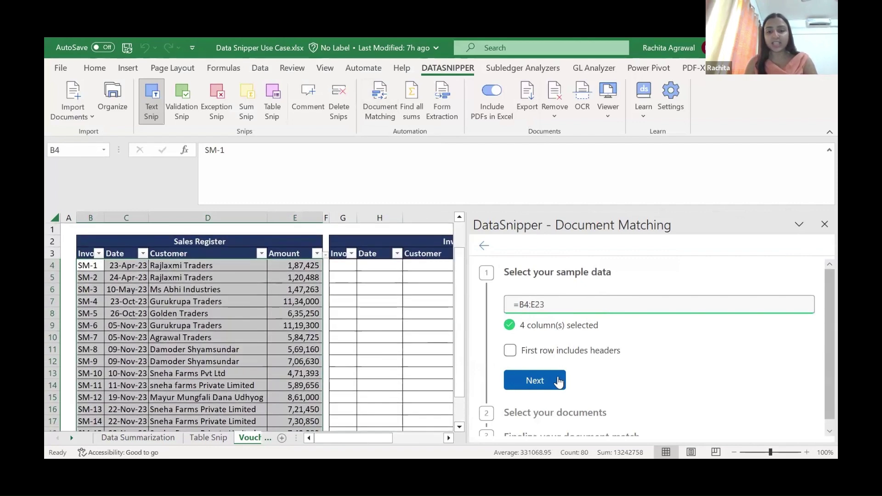
{"action": "left_click", "coordinate": [558, 382]}
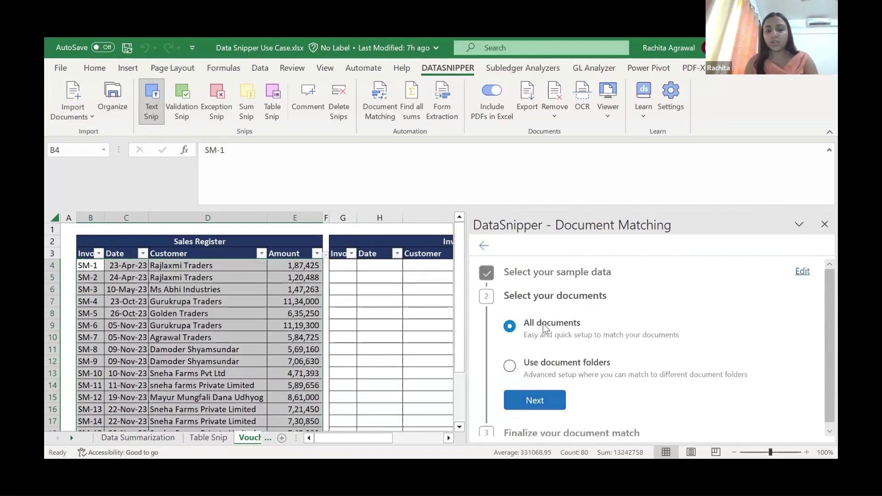
Match against all documents and map register column B to Invoice output column G.
{"action": "left_click", "coordinate": [536, 402]}
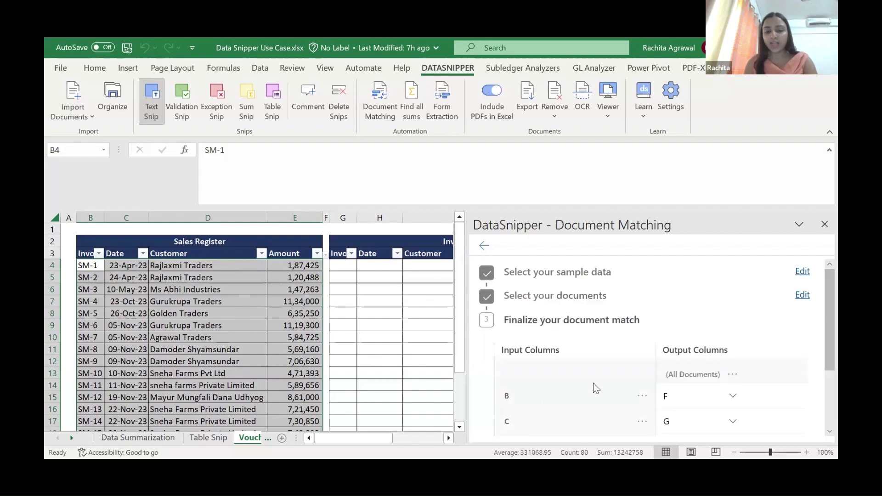
{"action": "scroll", "coordinate": [615, 374], "scroll_direction": "down", "scroll_amount": 3}
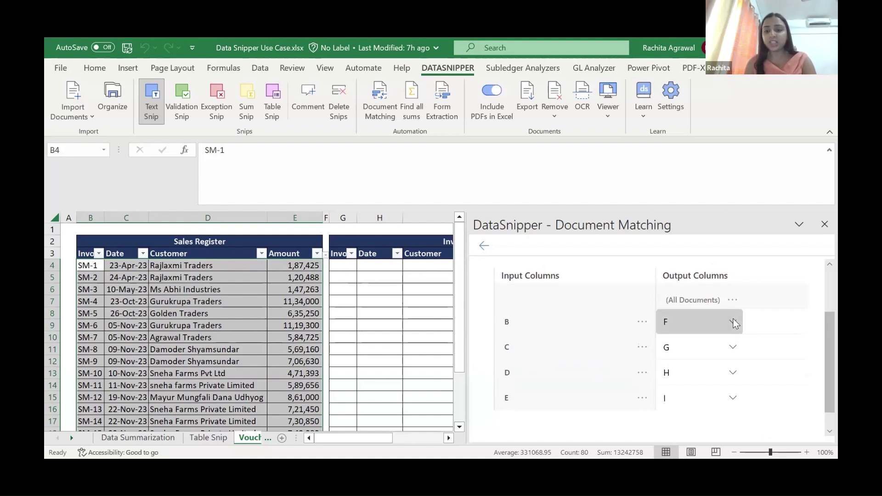
{"action": "left_click", "coordinate": [734, 321]}
{"action": "left_click", "coordinate": [735, 321]}
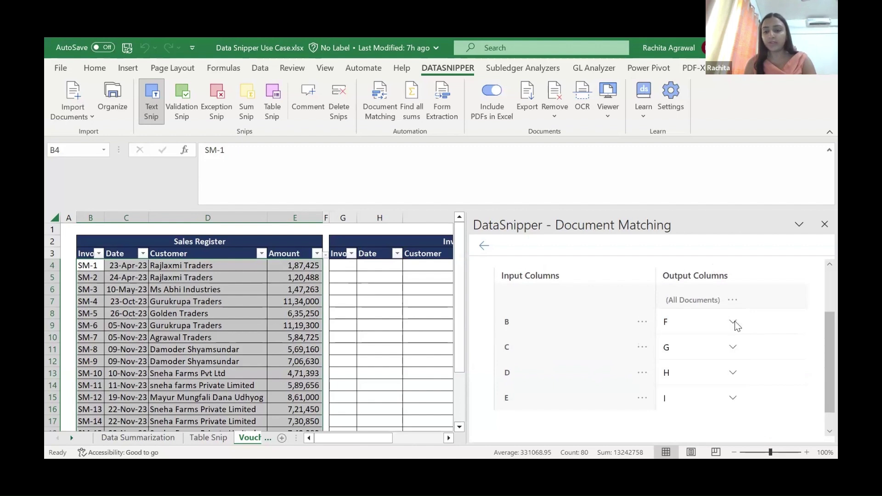
{"action": "left_click", "coordinate": [734, 324]}
{"action": "left_click", "coordinate": [706, 366]}
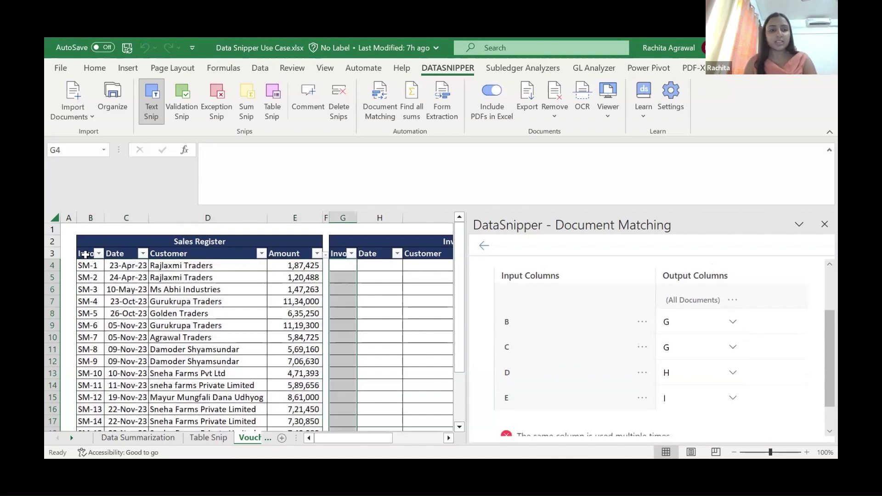
{"action": "left_click", "coordinate": [85, 254]}
{"action": "left_click", "coordinate": [340, 256]}
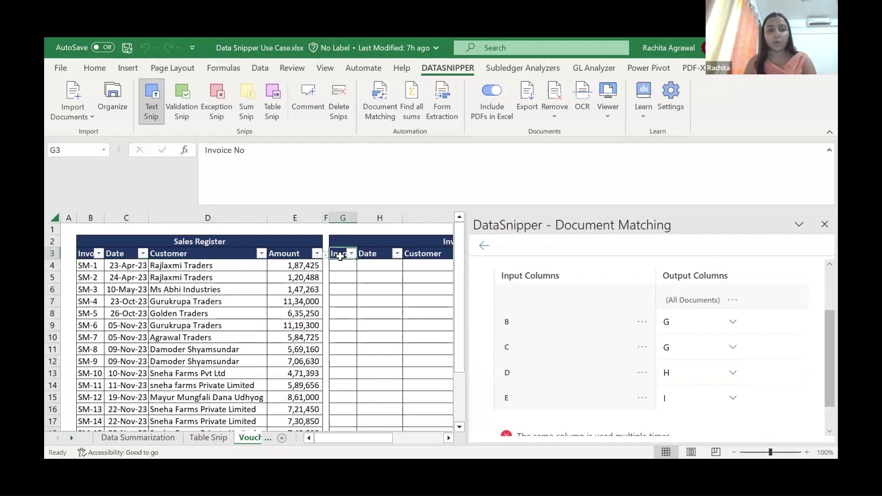
Map input columns C, D and E to output columns H, I and J.
{"action": "left_click", "coordinate": [733, 347]}
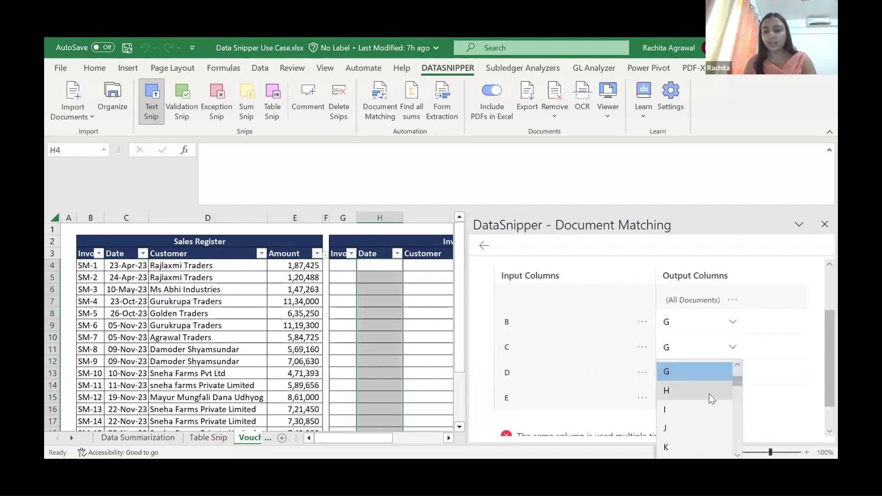
{"action": "left_click", "coordinate": [725, 386]}
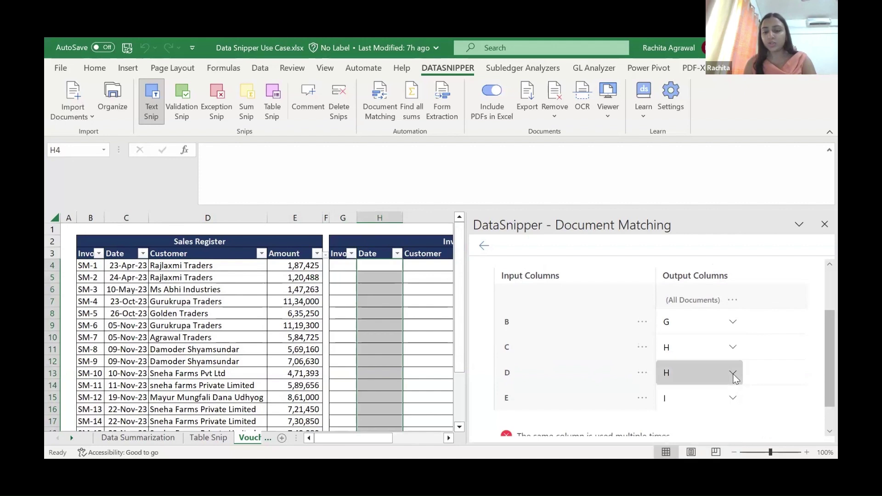
{"action": "left_click", "coordinate": [730, 373]}
{"action": "left_click", "coordinate": [689, 290]}
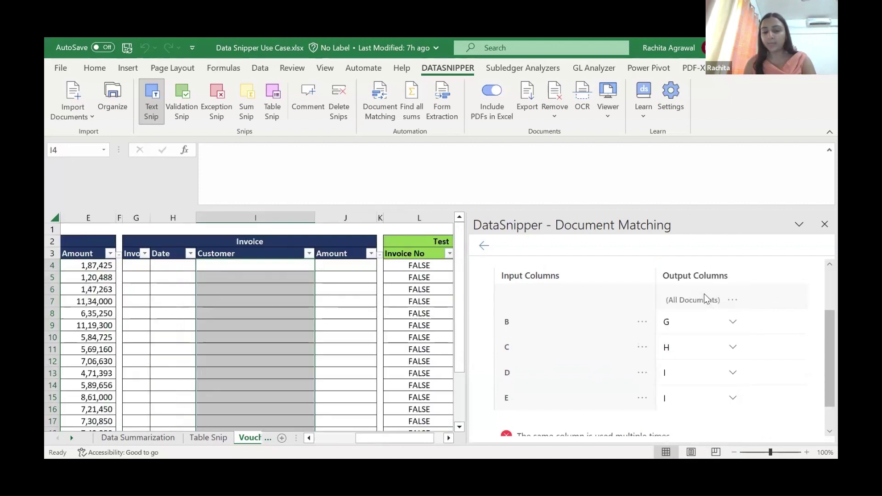
{"action": "left_click", "coordinate": [731, 399]}
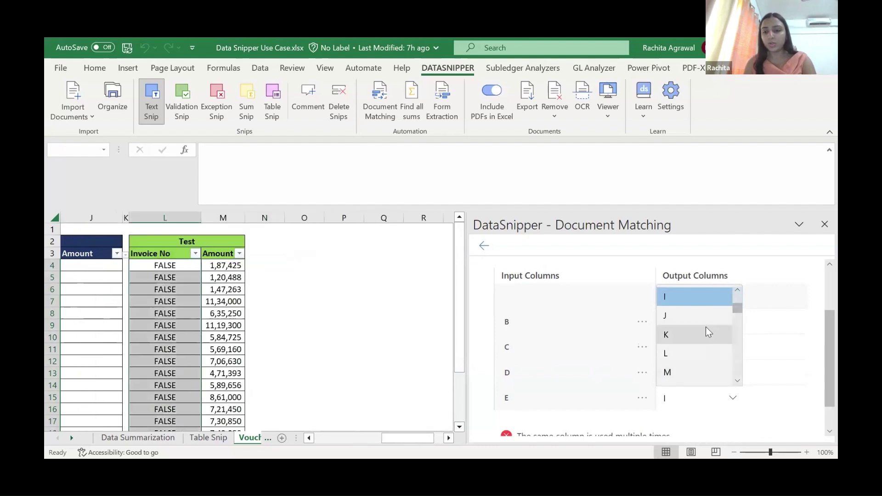
{"action": "left_click", "coordinate": [705, 320]}
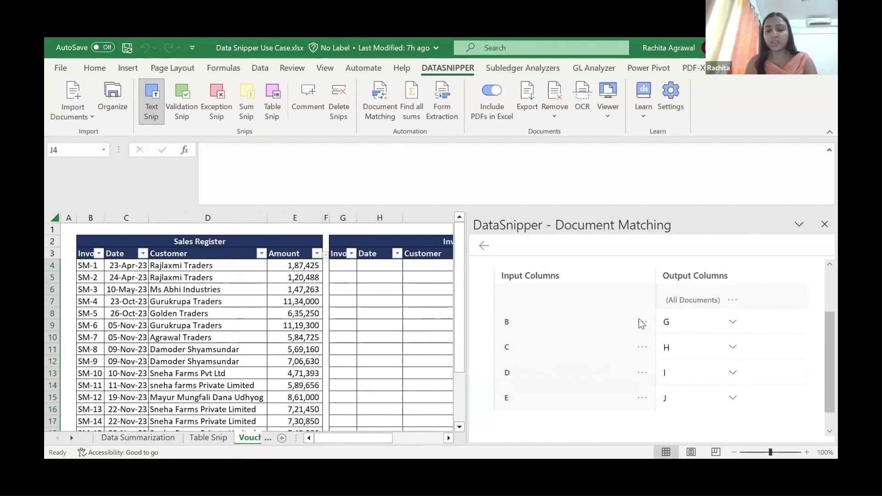
Enable fuzzy text matching on the B-to-G mapping, leaving the Amount threshold at 0.
{"action": "left_click", "coordinate": [642, 321]}
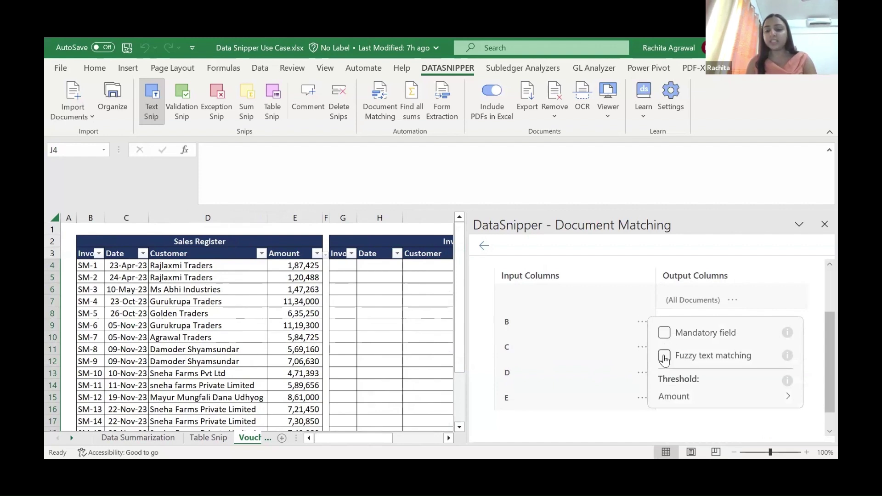
{"action": "left_click", "coordinate": [233, 373]}
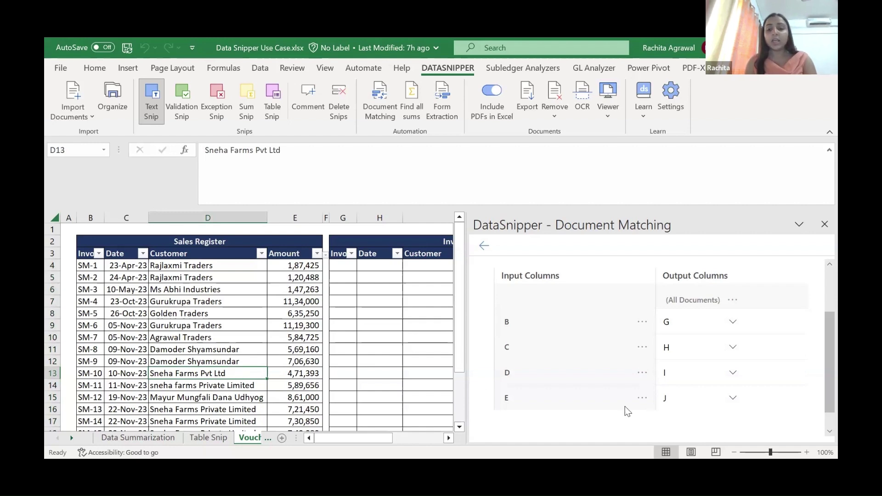
{"action": "left_click", "coordinate": [642, 321]}
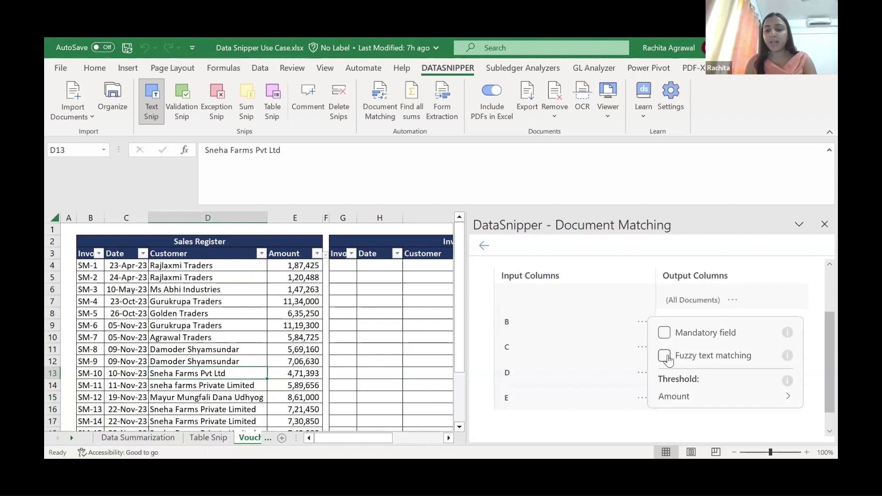
{"action": "left_click", "coordinate": [665, 356]}
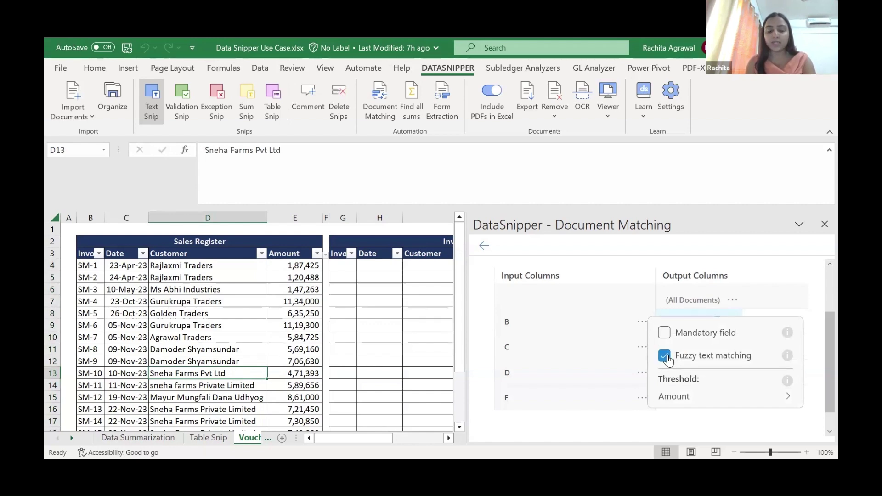
{"action": "left_click", "coordinate": [777, 394]}
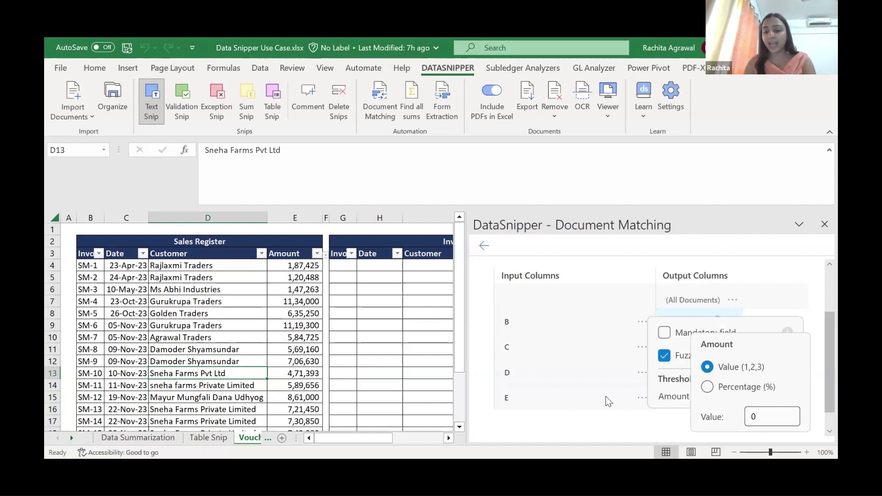
{"action": "scroll", "coordinate": [606, 396], "scroll_direction": "down", "scroll_amount": 1}
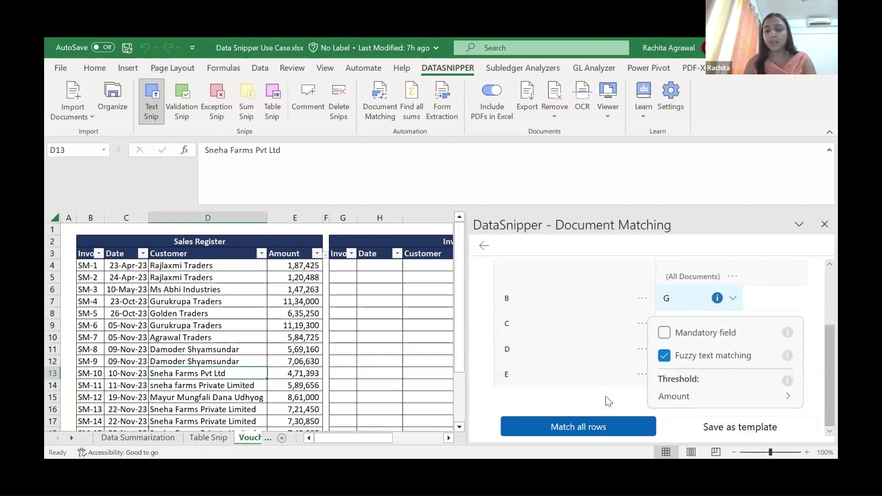
{"action": "scroll", "coordinate": [606, 395], "scroll_direction": "up", "scroll_amount": 1}
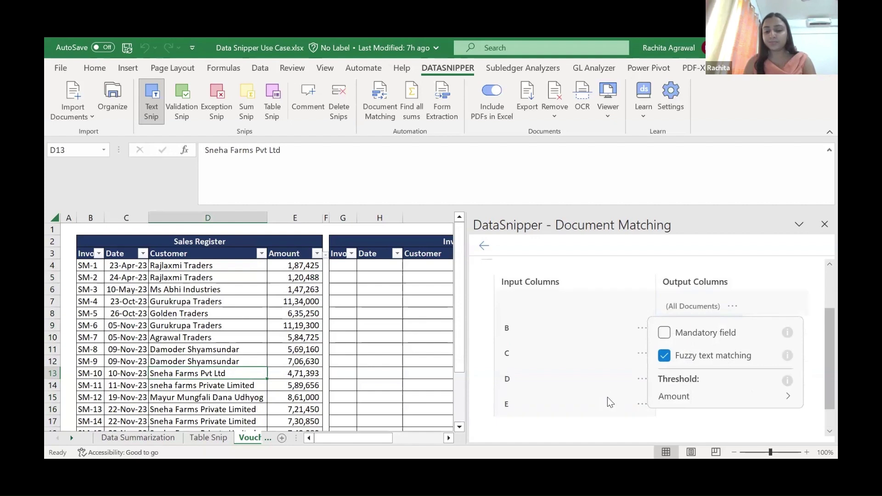
{"action": "scroll", "coordinate": [607, 396], "scroll_direction": "down", "scroll_amount": 1}
{"action": "left_click", "coordinate": [610, 411]}
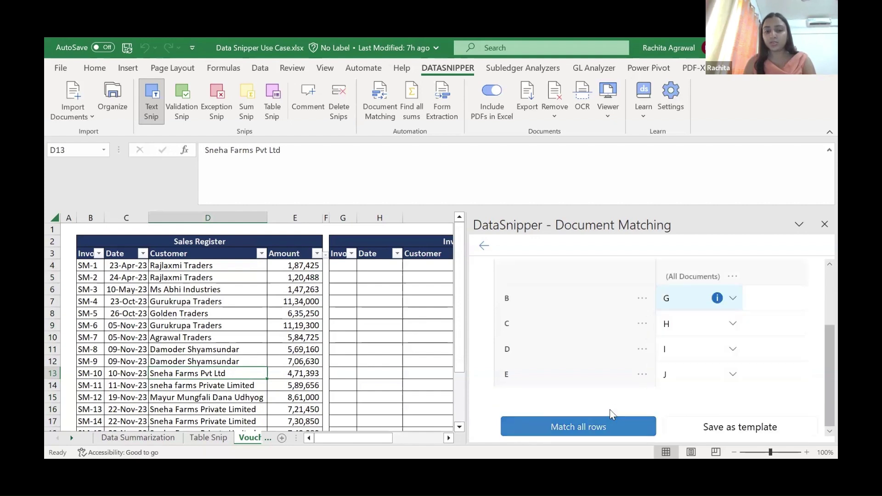
Match all rows, acknowledge completion, and close the matching pane and document viewer.
{"action": "left_click", "coordinate": [612, 422]}
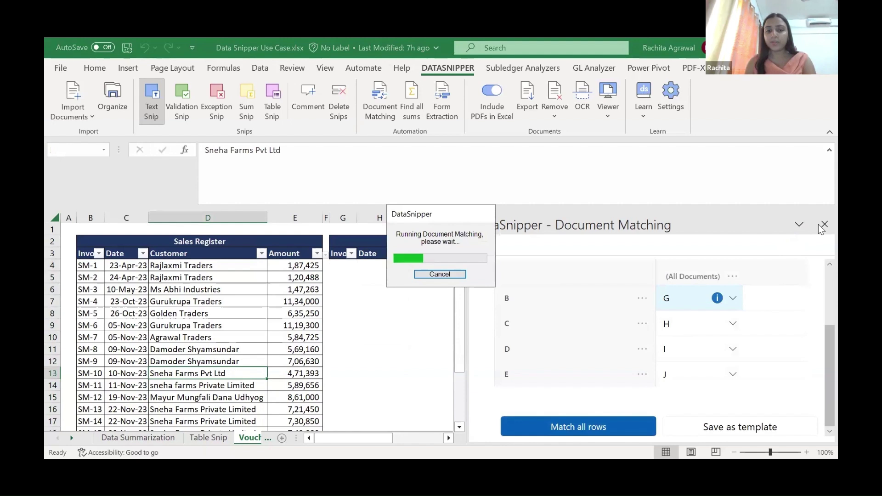
{"action": "left_click", "coordinate": [501, 281]}
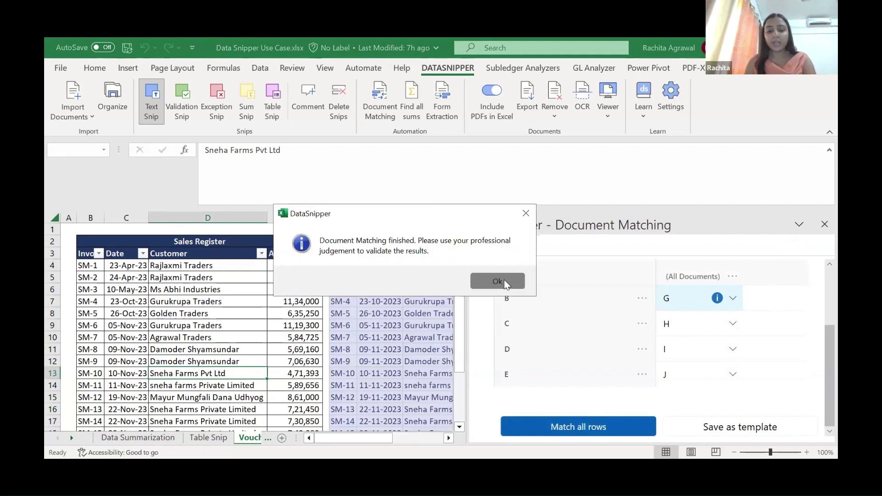
{"action": "left_click", "coordinate": [822, 226]}
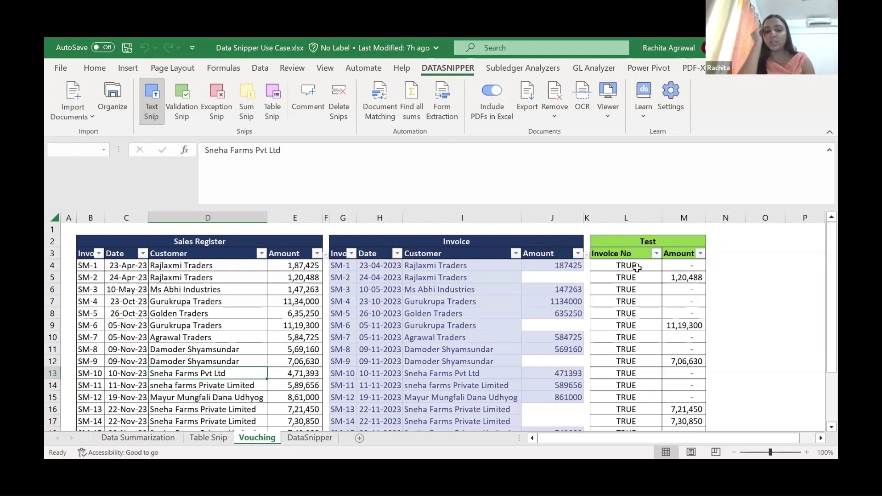
{"action": "left_click", "coordinate": [437, 278]}
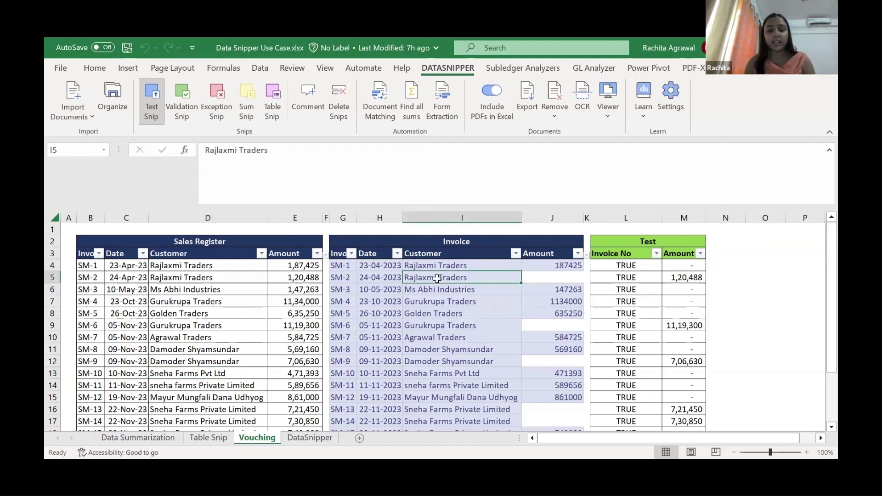
{"action": "left_click", "coordinate": [822, 224]}
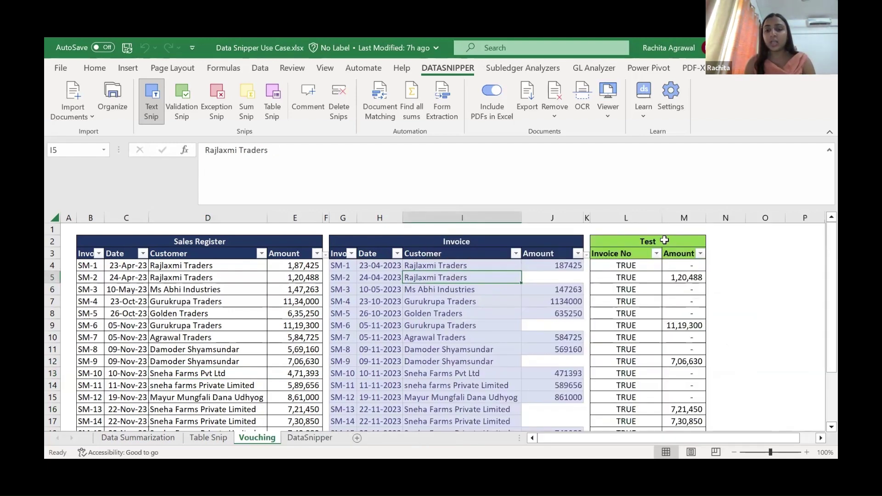
{"action": "left_click", "coordinate": [638, 253]}
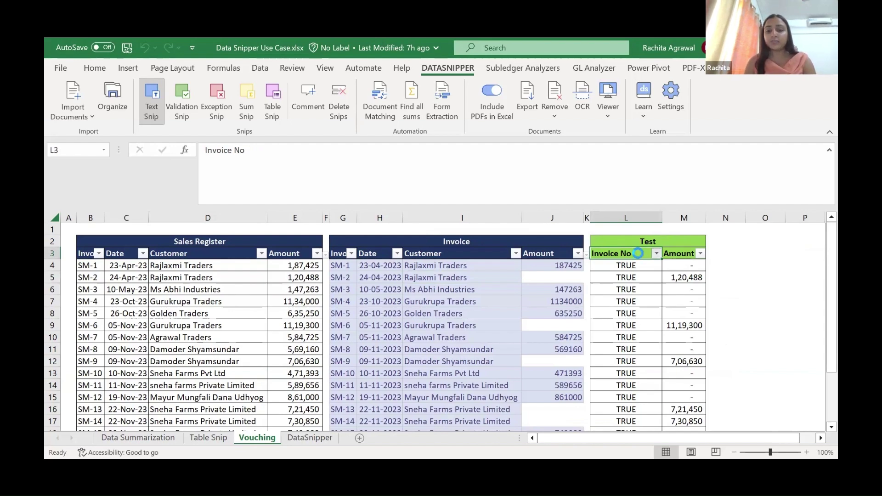
Filter the Amount test column M3 to its 5 unmatched rows and open invoice SM-2 from I5.
{"action": "key", "text": "alt+Down"}
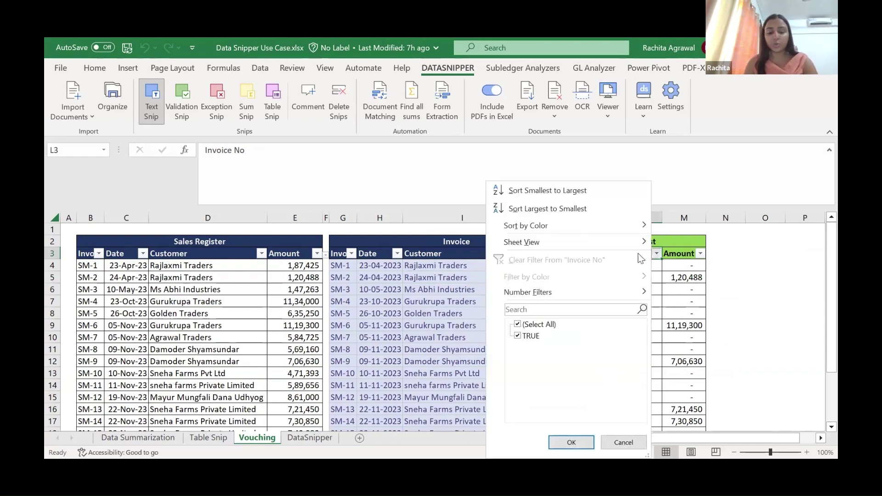
{"action": "key", "text": "Escape"}
{"action": "key", "text": "Right"}
{"action": "key", "text": "alt+Down"}
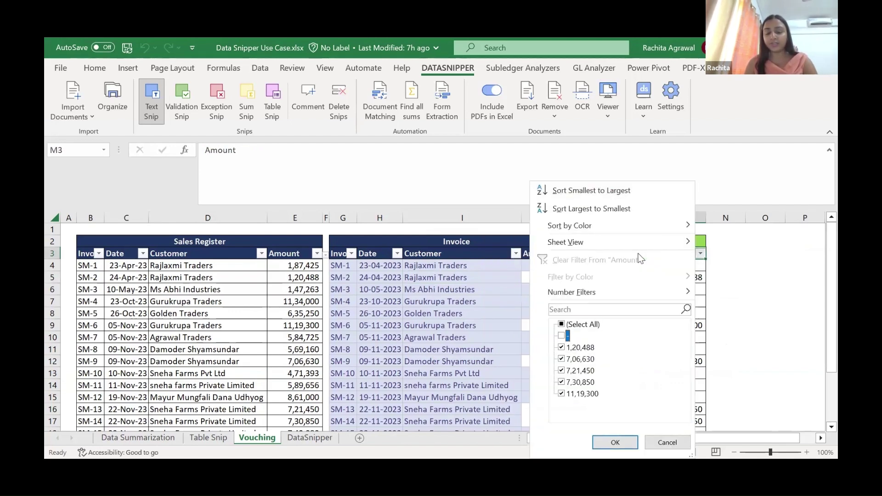
{"action": "key", "text": "Return"}
{"action": "key", "text": "Down"}
{"action": "key", "text": "Left"}
{"action": "key", "text": "Left"}
{"action": "key", "text": "Left"}
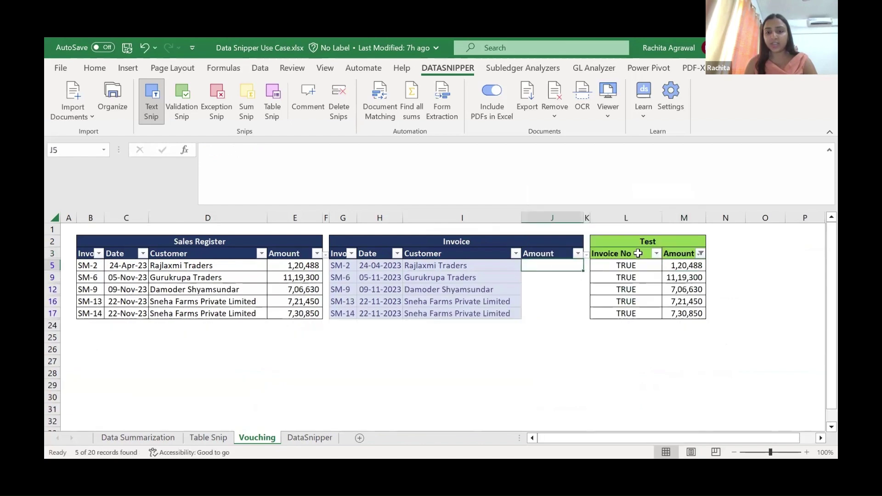
{"action": "key", "text": "Left"}
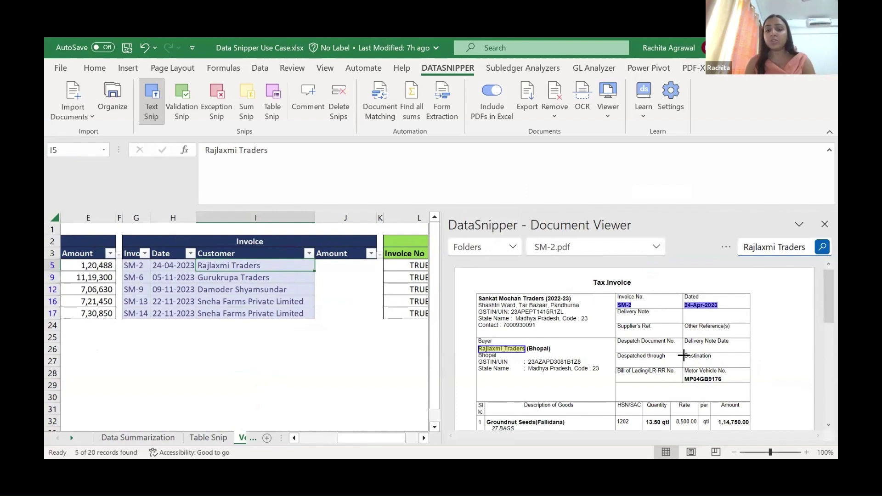
Snip invoice totals ₹1,20,488.00 into J5 and ₹11,19,300.00 into J9.
{"action": "scroll", "coordinate": [683, 355], "scroll_direction": "down", "scroll_amount": 5}
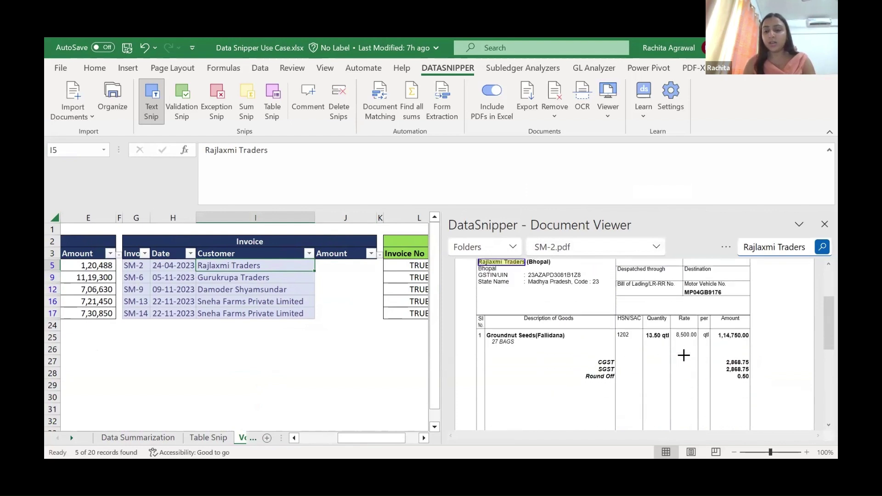
{"action": "scroll", "coordinate": [684, 355], "scroll_direction": "down", "scroll_amount": 1}
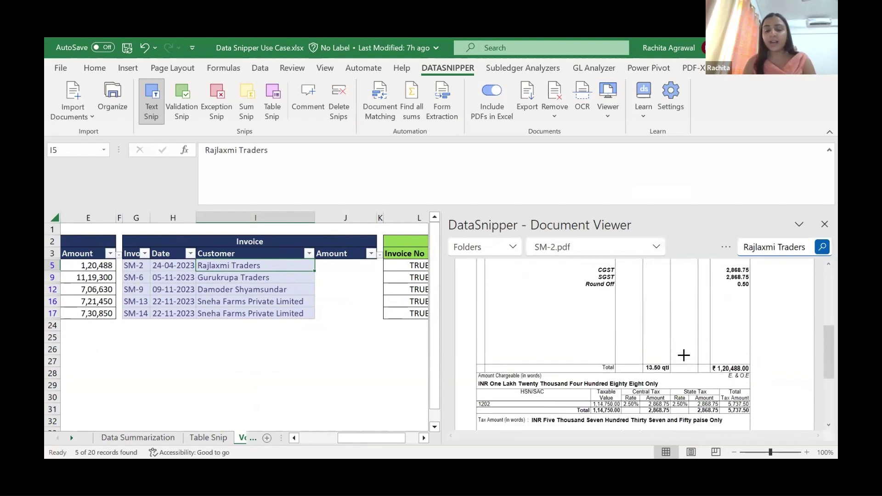
{"action": "left_click", "coordinate": [153, 110]}
{"action": "key", "text": "Right"}
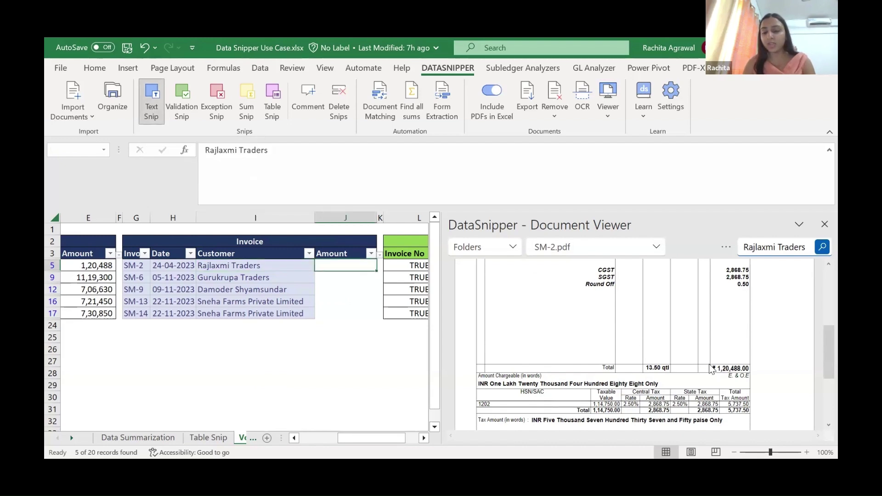
{"action": "left_click_drag", "start_coordinate": [711, 369], "coordinate": [751, 378]}
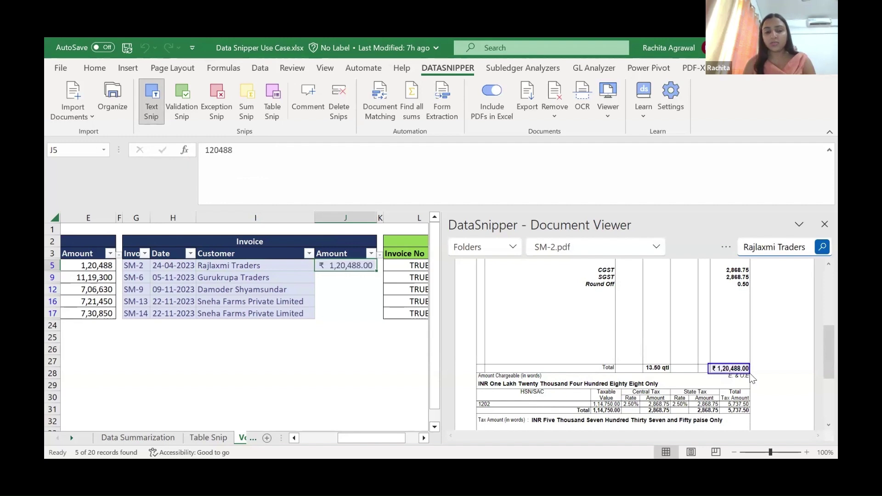
{"action": "left_click", "coordinate": [290, 280]}
{"action": "scroll", "coordinate": [697, 370], "scroll_direction": "down", "scroll_amount": 5}
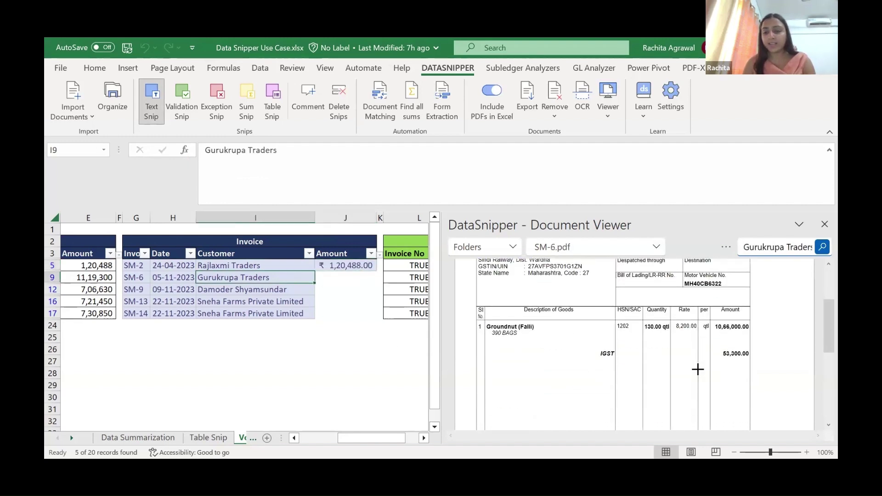
{"action": "scroll", "coordinate": [698, 370], "scroll_direction": "down", "scroll_amount": 1}
{"action": "key", "text": "Right"}
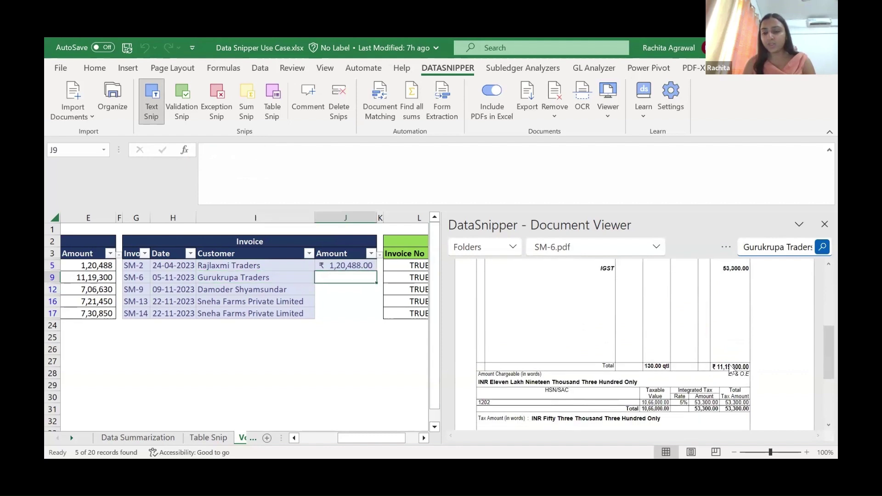
{"action": "left_click_drag", "start_coordinate": [709, 361], "coordinate": [752, 372]}
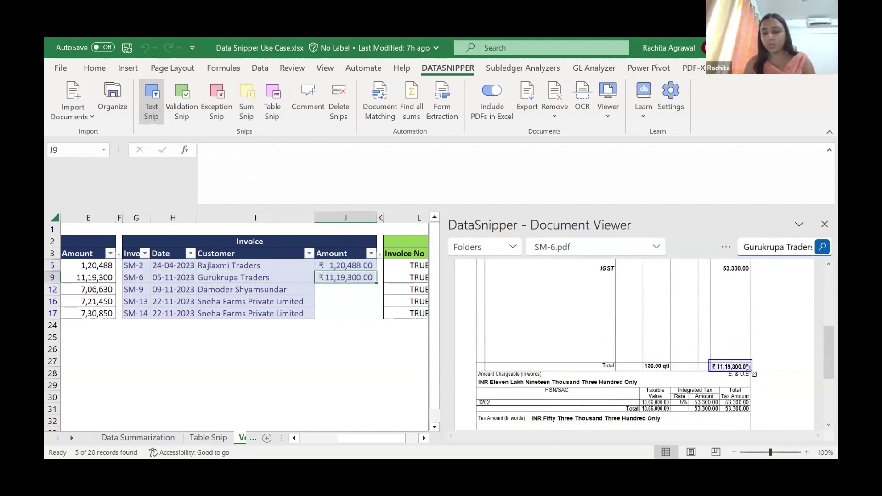
Snip the SM-9 total ₹7,06,630.00 into cell J12.
{"action": "left_click", "coordinate": [295, 290]}
{"action": "scroll", "coordinate": [699, 310], "scroll_direction": "down", "scroll_amount": 5}
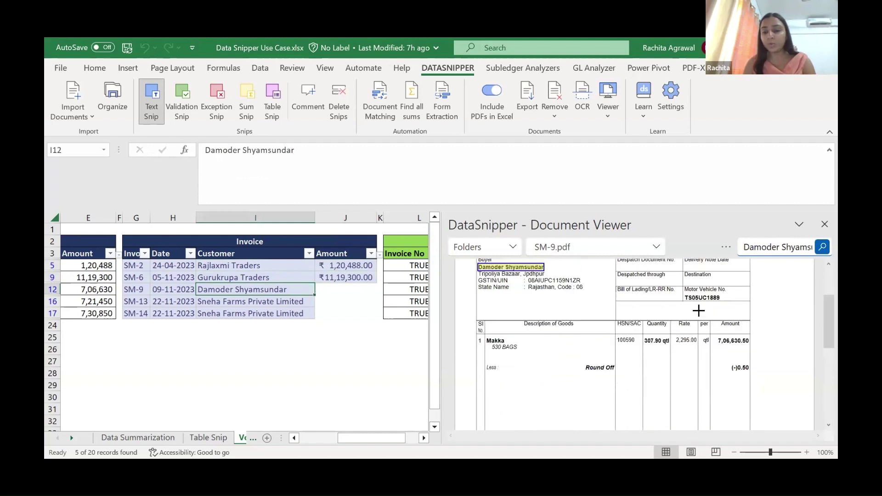
{"action": "scroll", "coordinate": [698, 311], "scroll_direction": "down", "scroll_amount": 2}
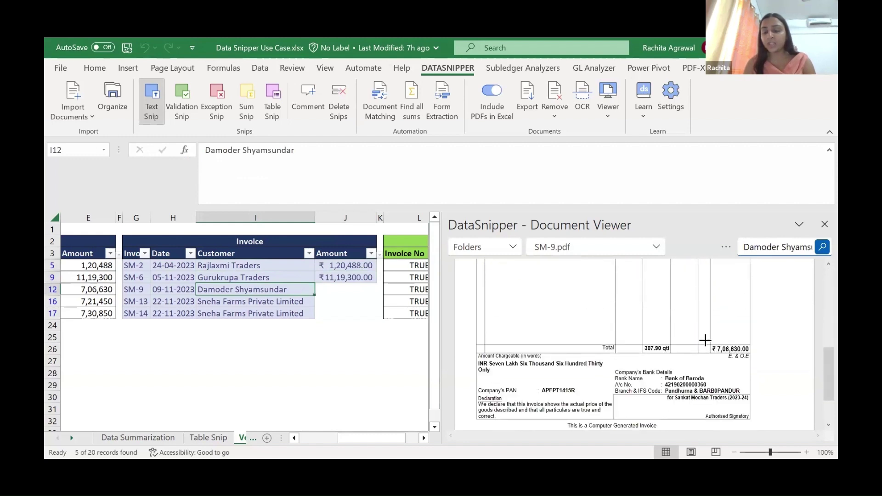
{"action": "key", "text": "Right"}
{"action": "left_click_drag", "start_coordinate": [705, 340], "coordinate": [757, 354]}
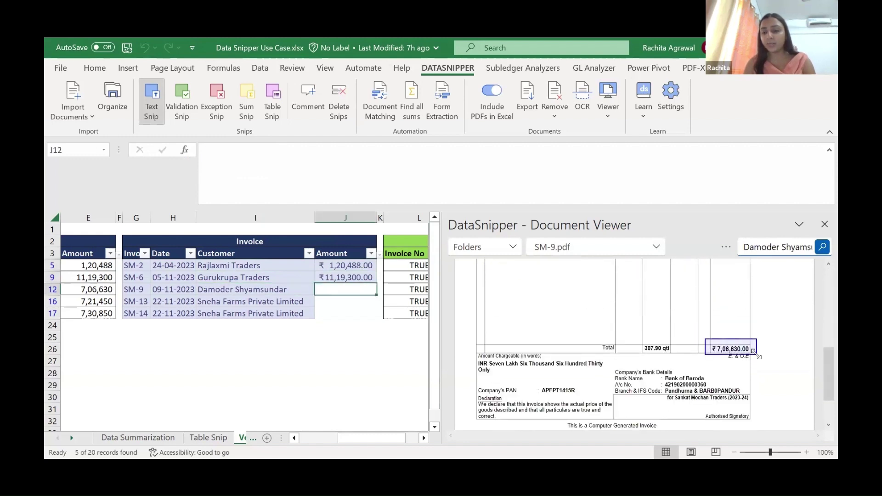
Snip the SM-13 total into J16, deleting the faulty snip and recapturing only ₹7,21,450.00.
{"action": "left_click", "coordinate": [296, 302]}
{"action": "scroll", "coordinate": [662, 330], "scroll_direction": "down", "scroll_amount": 5}
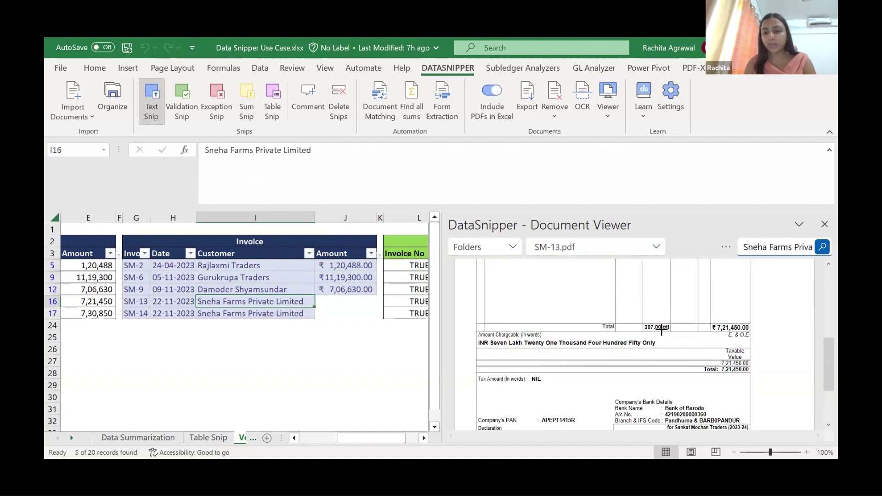
{"action": "key", "text": "Right"}
{"action": "left_click_drag", "start_coordinate": [710, 322], "coordinate": [754, 335]}
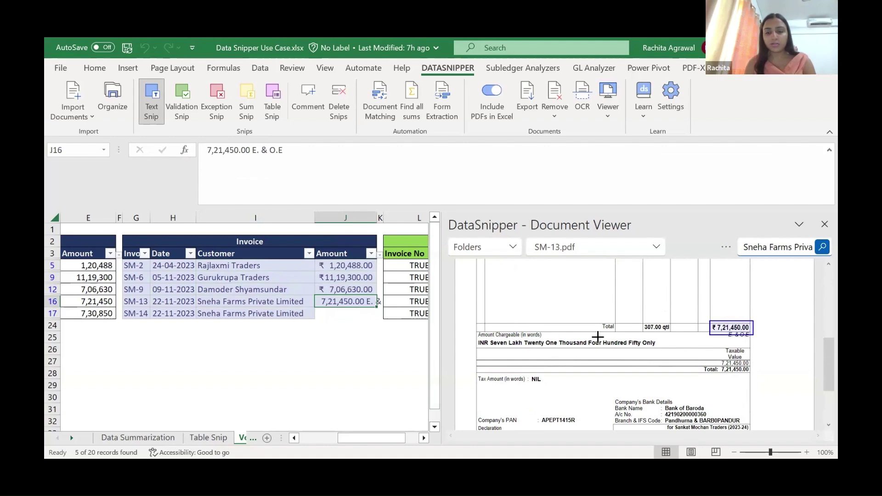
{"action": "left_click", "coordinate": [340, 94]}
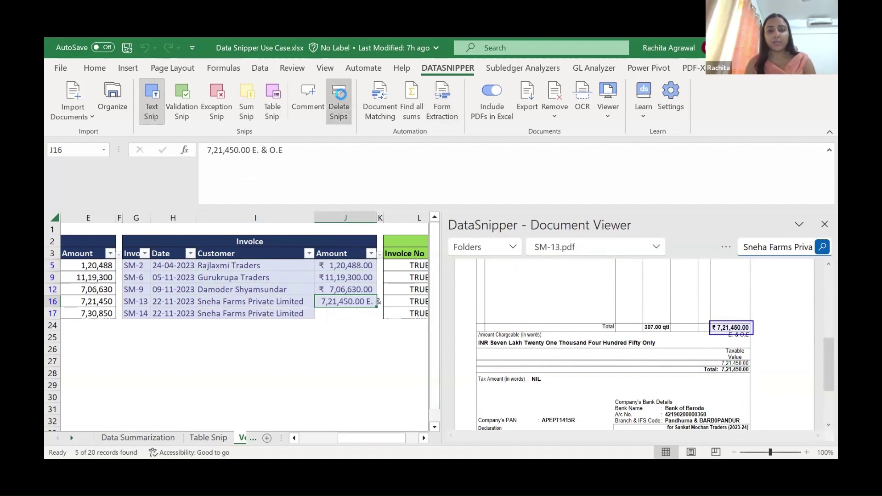
{"action": "left_click", "coordinate": [308, 302]}
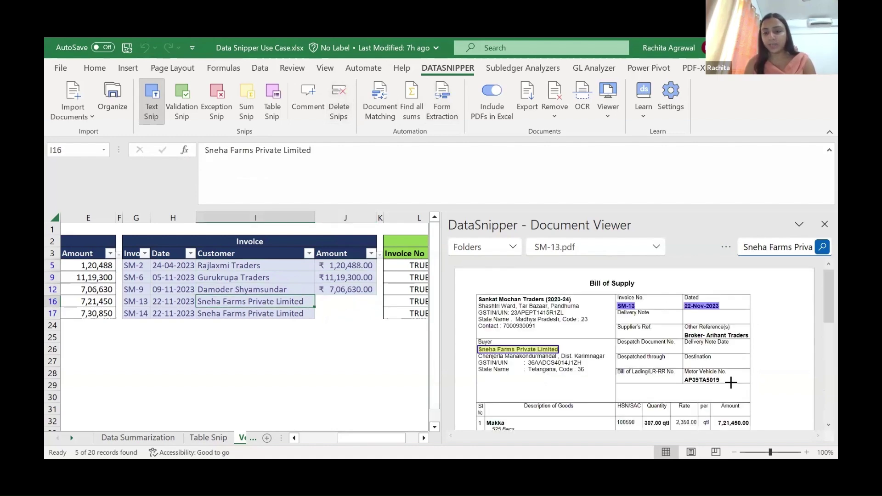
{"action": "scroll", "coordinate": [730, 382], "scroll_direction": "down", "scroll_amount": 4}
{"action": "scroll", "coordinate": [730, 383], "scroll_direction": "up", "scroll_amount": 1}
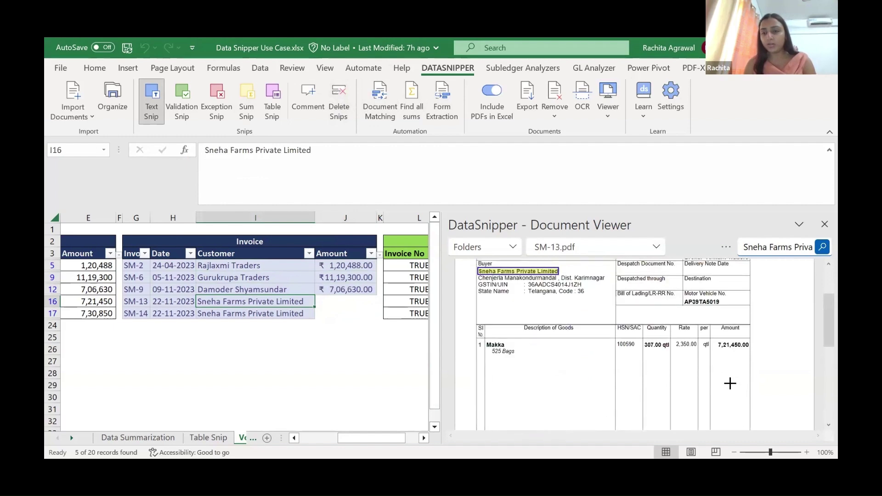
{"action": "scroll", "coordinate": [730, 382], "scroll_direction": "down", "scroll_amount": 5}
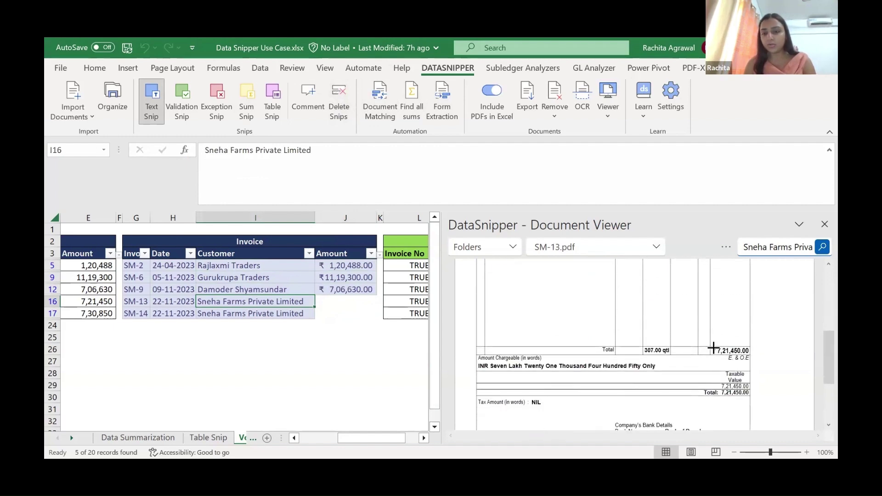
{"action": "key", "text": "Right"}
{"action": "left_click_drag", "start_coordinate": [710, 345], "coordinate": [750, 355]}
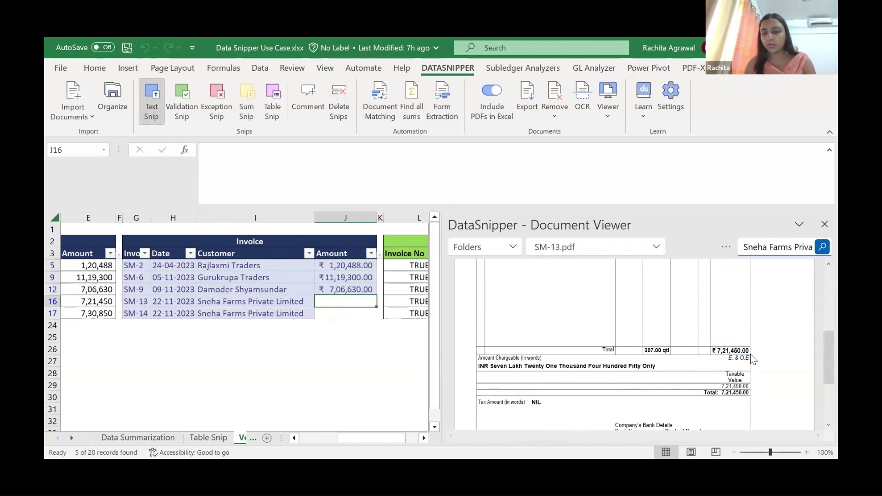
Snip the SM-14 total ₹7,30,850.00 into cell J17.
{"action": "left_click", "coordinate": [302, 313]}
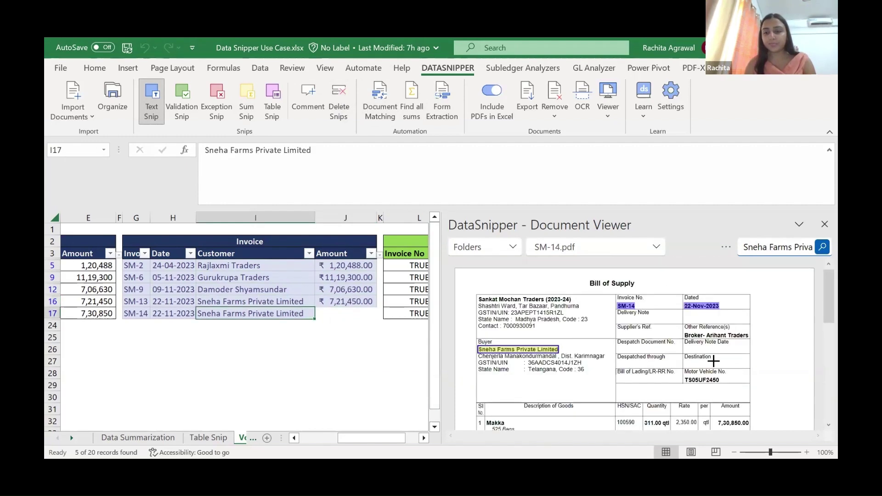
{"action": "scroll", "coordinate": [713, 360], "scroll_direction": "down", "scroll_amount": 5}
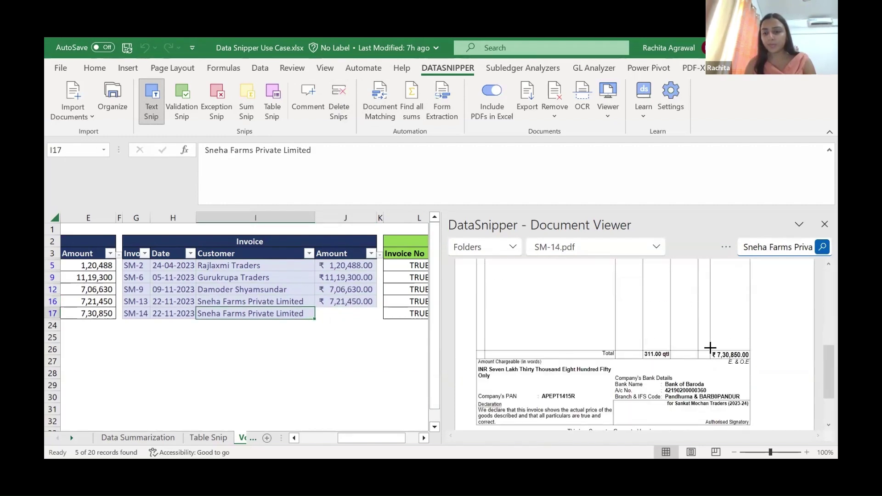
{"action": "key", "text": "Right"}
{"action": "left_click_drag", "start_coordinate": [710, 347], "coordinate": [751, 365]}
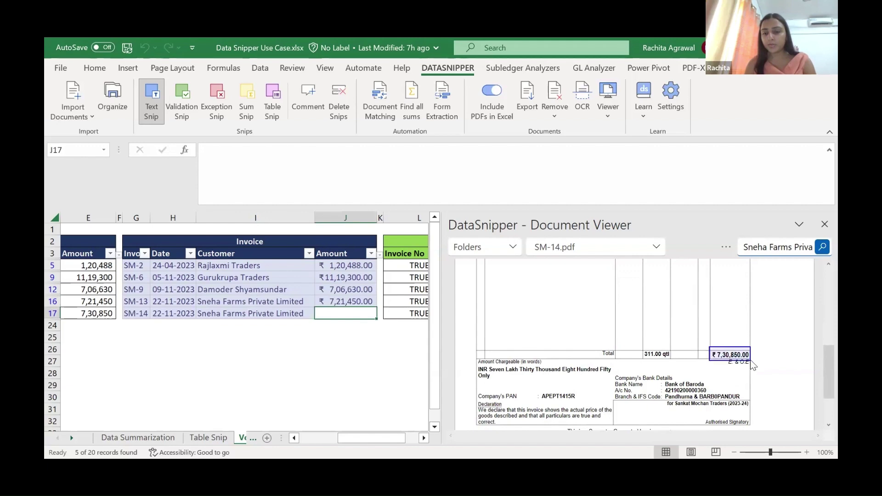
Clear the filter to show all 20 rows and give the Amount column a comma number format.
{"action": "left_click", "coordinate": [822, 225]}
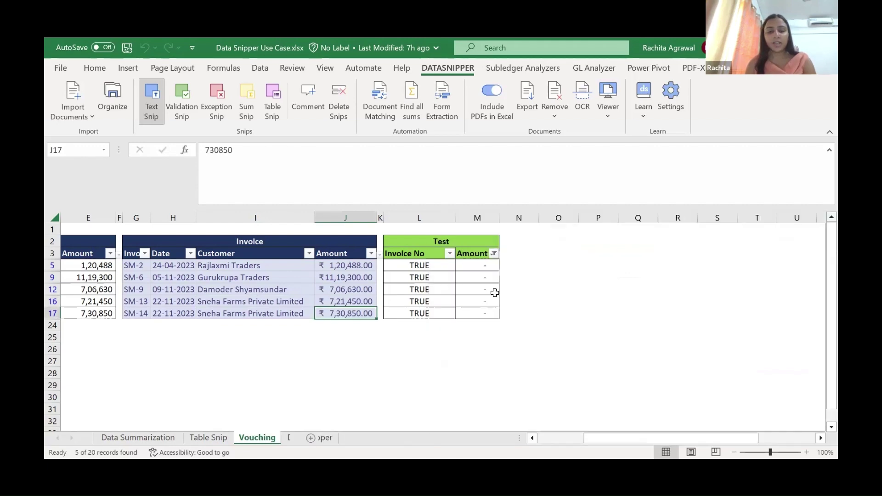
{"action": "left_click", "coordinate": [372, 265]}
{"action": "key", "text": "alt+a"}
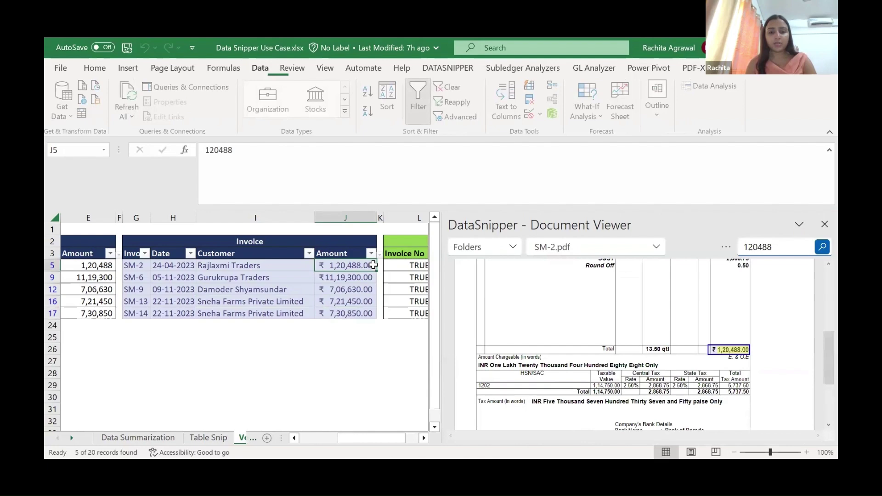
{"action": "key", "text": "c"}
{"action": "left_click", "coordinate": [373, 265]}
{"action": "key", "text": "ctrl+shift+Down"}
{"action": "key", "text": "alt+h"}
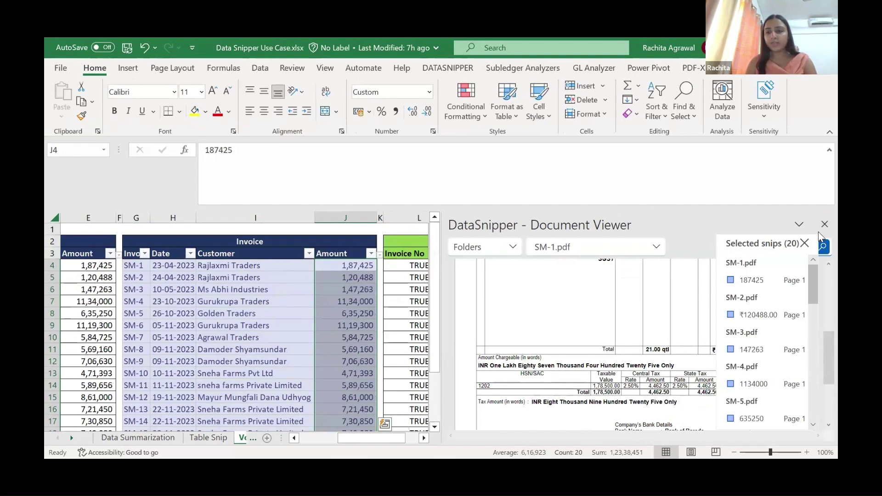
Close the viewer and check the Amount test filter list shows only zero differences.
{"action": "left_click", "coordinate": [822, 225]}
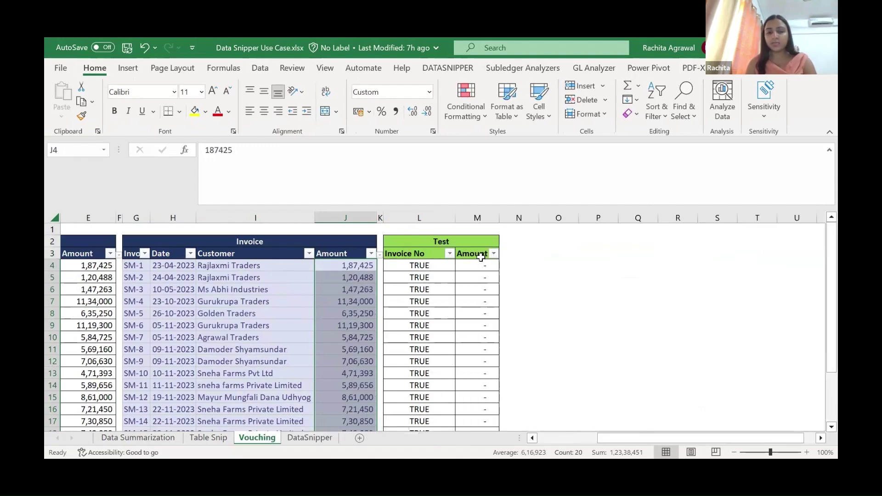
{"action": "left_click", "coordinate": [479, 255]}
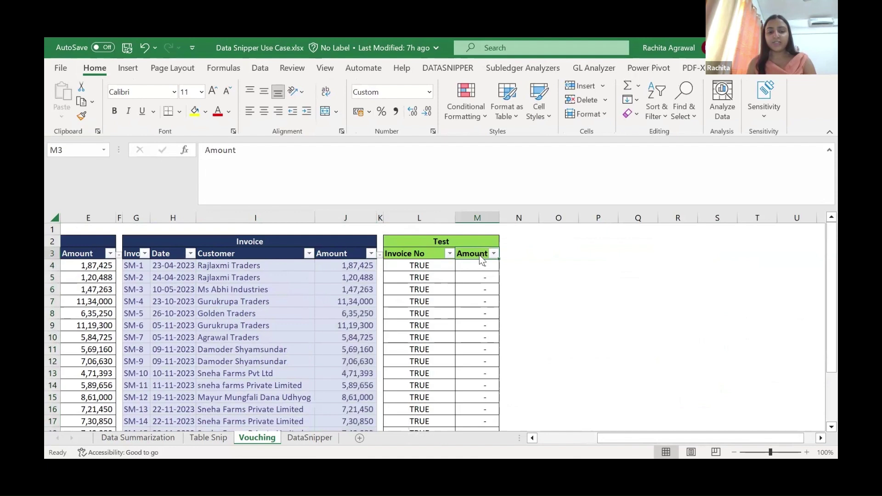
{"action": "key", "text": "alt+Down"}
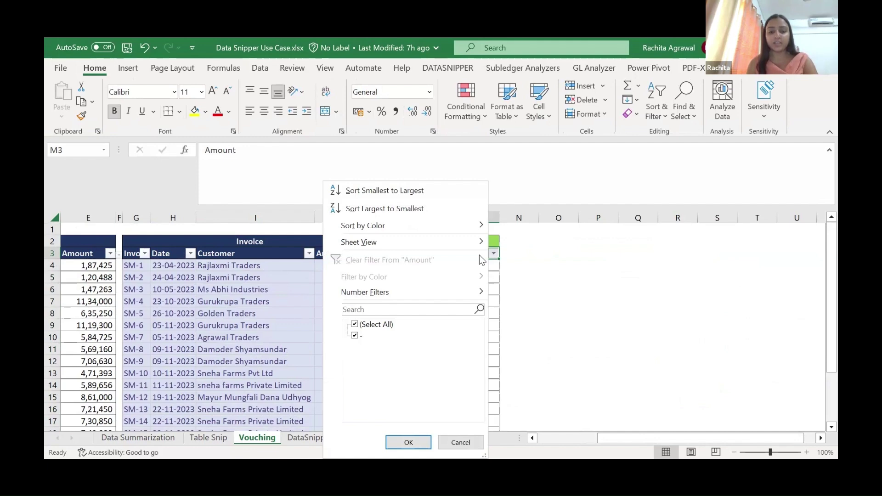
{"action": "key", "text": "Escape"}
{"action": "key", "text": "Home"}
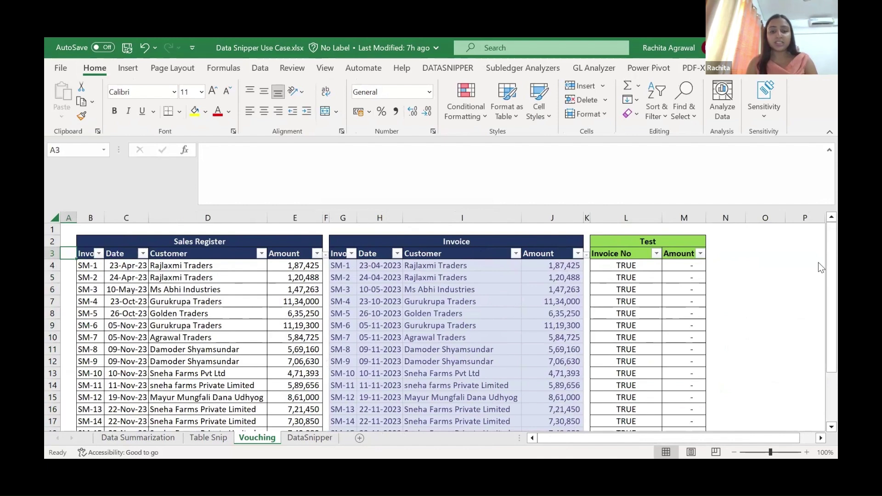
On the Table Snip sheet, select cell C12 in the Particulars column.
{"action": "key", "text": "ctrl+Page_Up"}
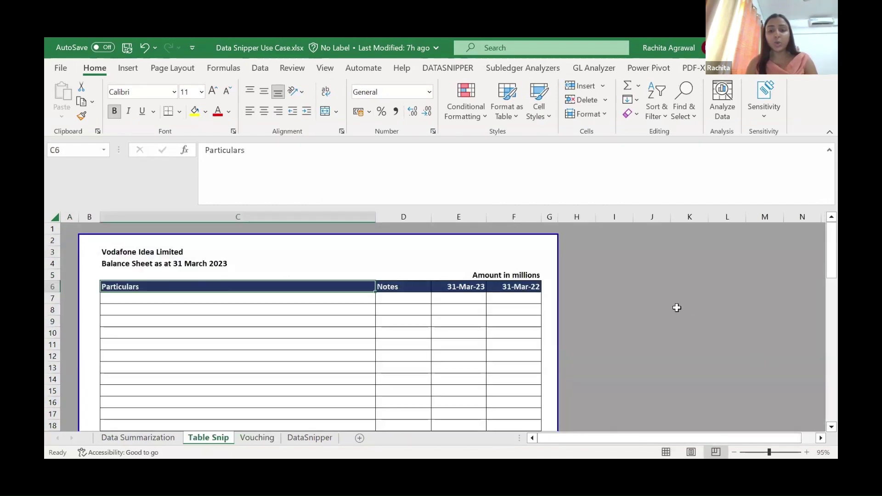
{"action": "scroll", "coordinate": [676, 308], "scroll_direction": "down", "scroll_amount": 1}
{"action": "scroll", "coordinate": [677, 307], "scroll_direction": "up", "scroll_amount": 1}
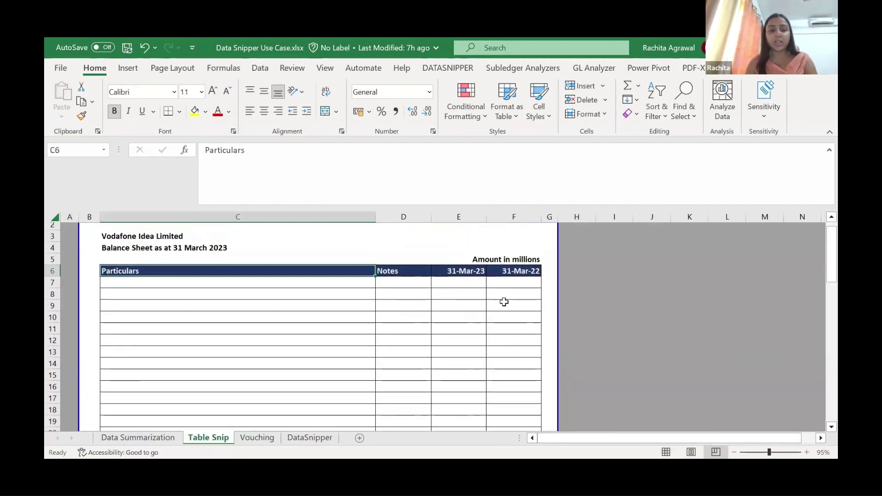
{"action": "left_click", "coordinate": [684, 344]}
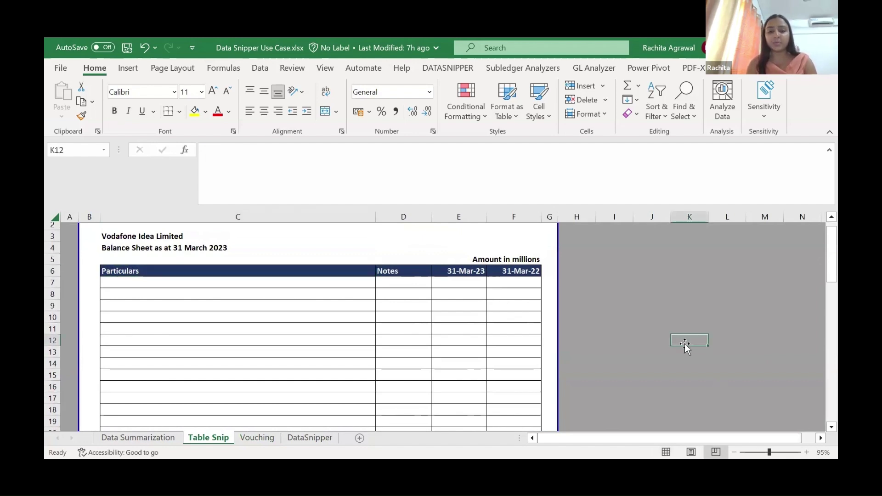
{"action": "key", "text": "Left"}
{"action": "key", "text": "Left"}
{"action": "key", "text": "Left"}
{"action": "key", "text": "Left"}
{"action": "key", "text": "Left"}
{"action": "key", "text": "Left"}
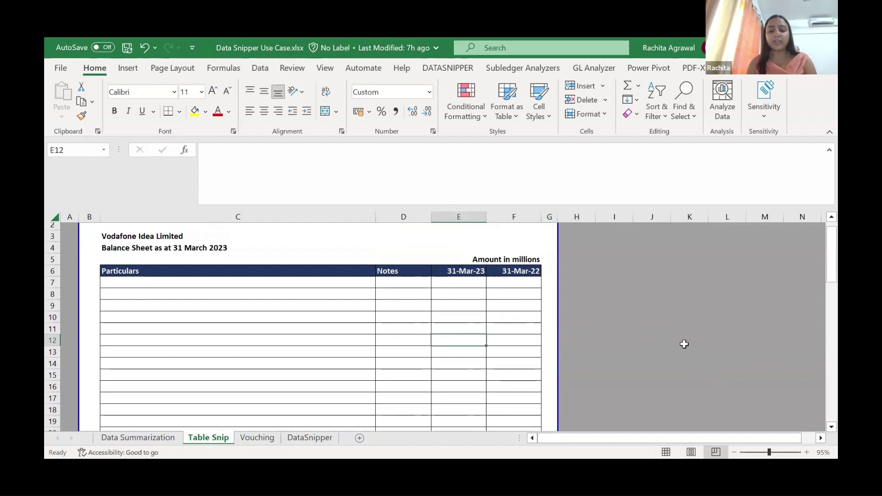
{"action": "key", "text": "Left"}
{"action": "key", "text": "Left"}
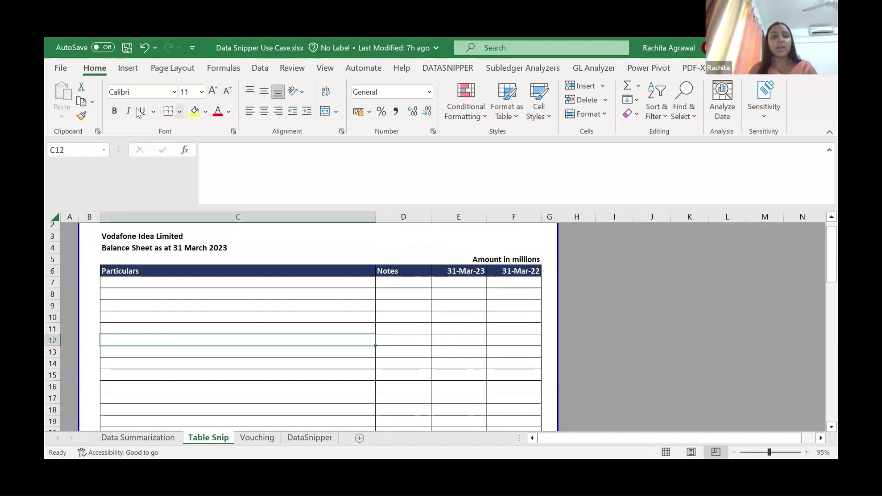
Import Voda FS 2023.pdf into DataSnipper as a document.
{"action": "left_click", "coordinate": [440, 68]}
{"action": "left_click", "coordinate": [77, 112]}
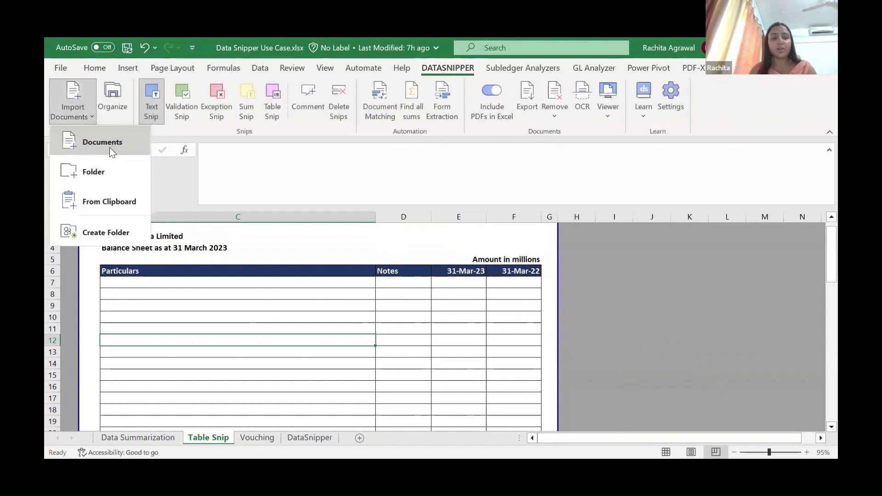
{"action": "left_click", "coordinate": [109, 147]}
{"action": "left_click", "coordinate": [212, 164]}
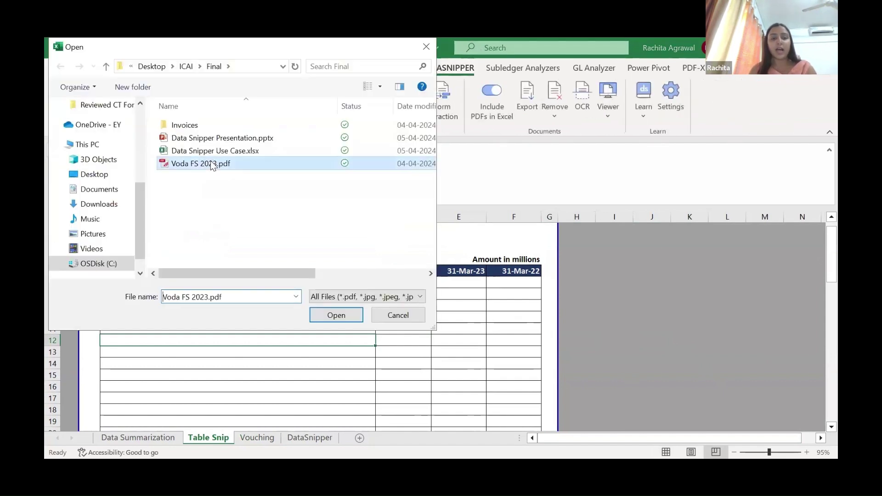
{"action": "double_click", "coordinate": [212, 165]}
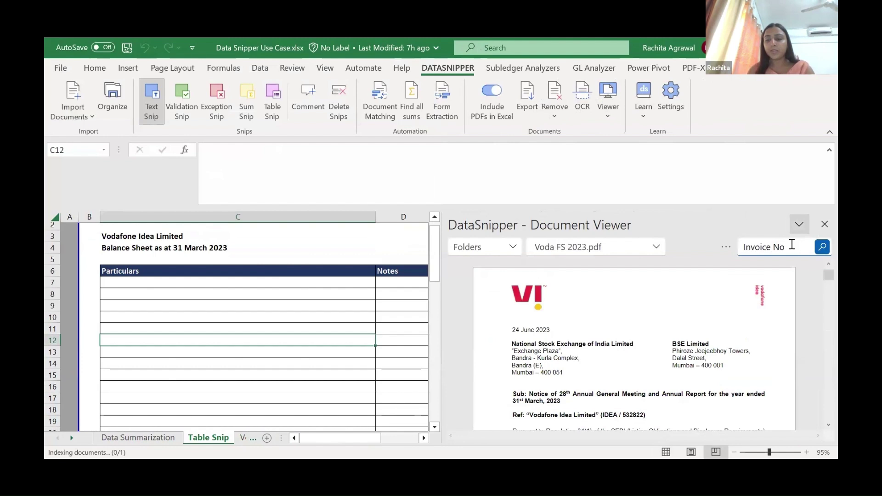
Search the PDF for 'balance Sheet as at'.
{"action": "left_click", "coordinate": [791, 244]}
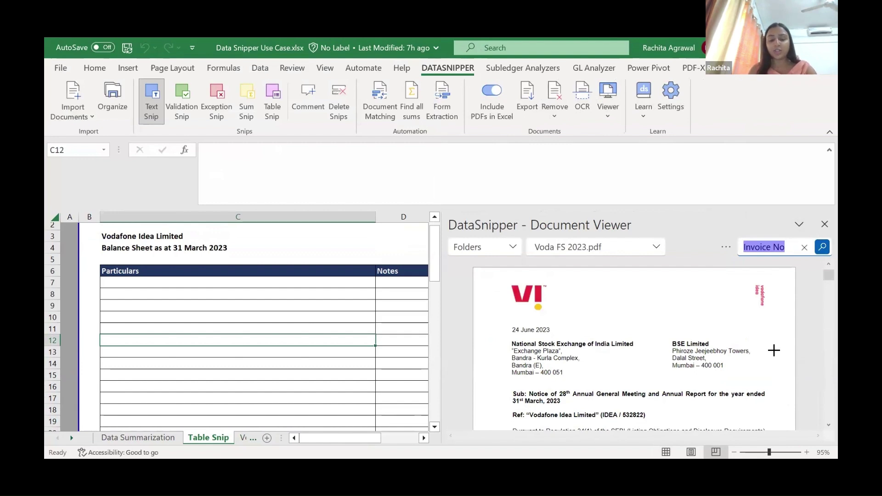
{"action": "type", "text": "balance"}
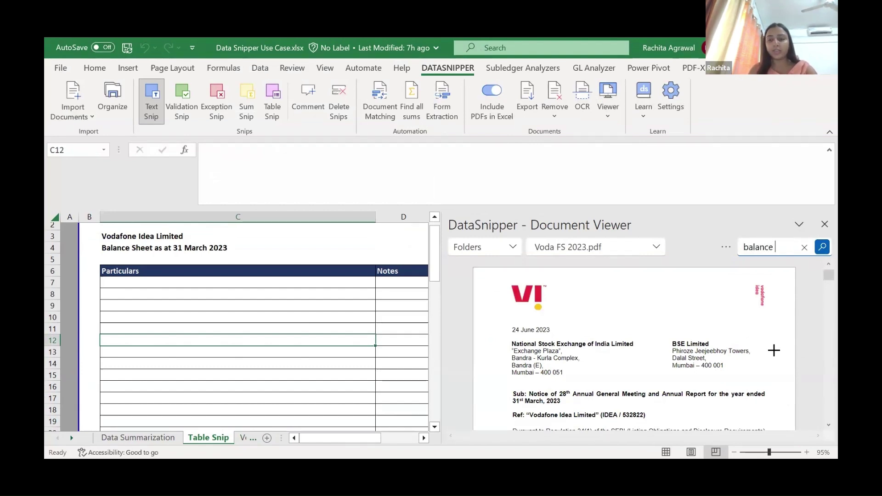
{"action": "type", "text": " Sheet as at"}
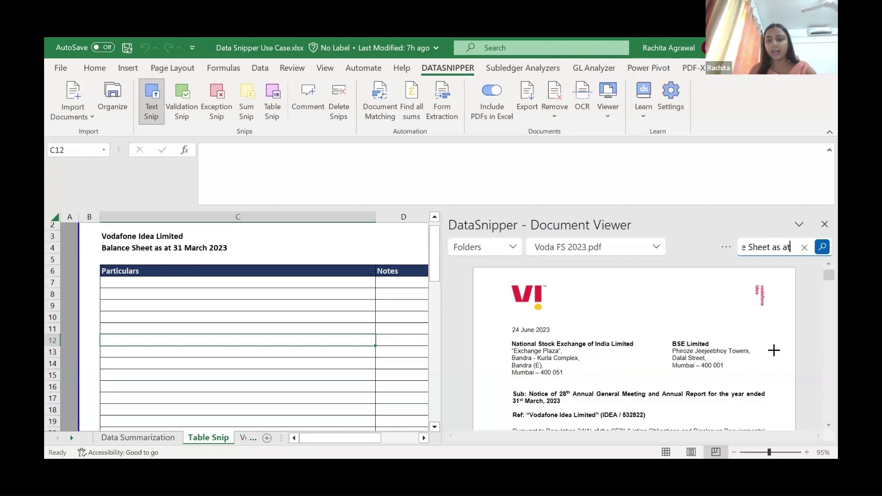
{"action": "key", "text": "Return"}
Jump to the Balance Sheet page, trial-snip the ASSETS rows into C12, then delete it.
{"action": "left_click", "coordinate": [709, 307]}
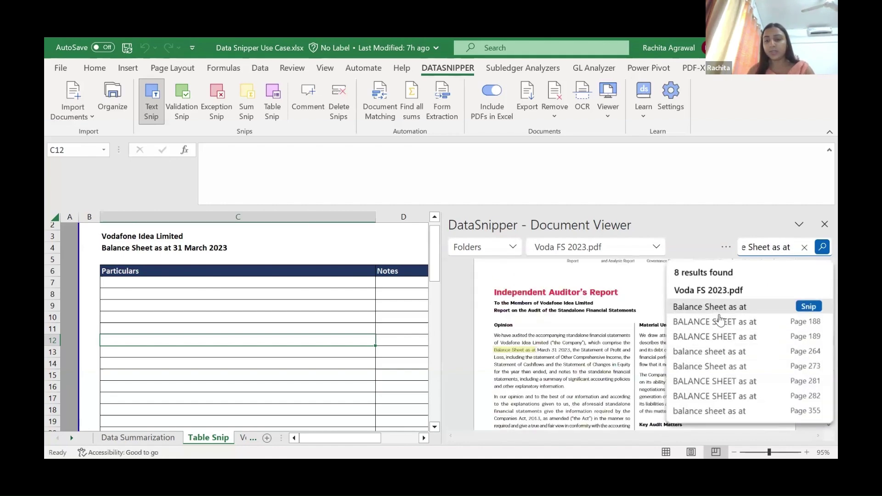
{"action": "left_click", "coordinate": [720, 322]}
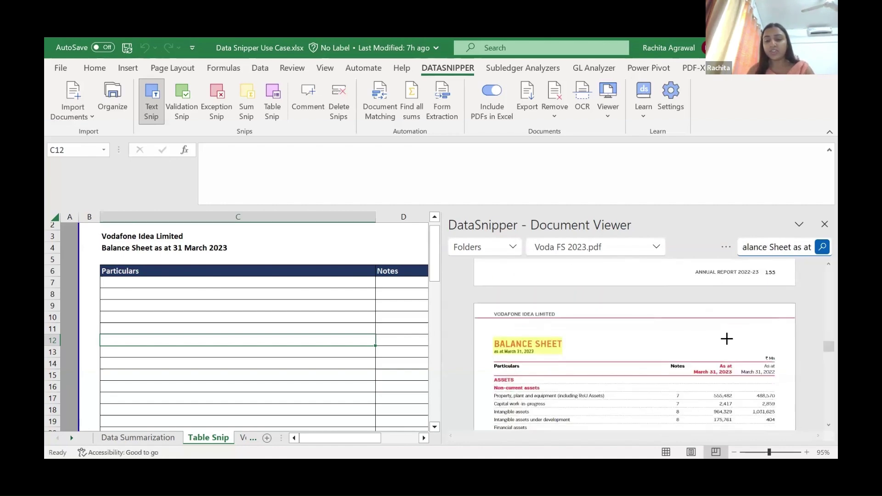
{"action": "scroll", "coordinate": [726, 338], "scroll_direction": "down", "scroll_amount": 1}
{"action": "scroll", "coordinate": [727, 339], "scroll_direction": "down", "scroll_amount": 1}
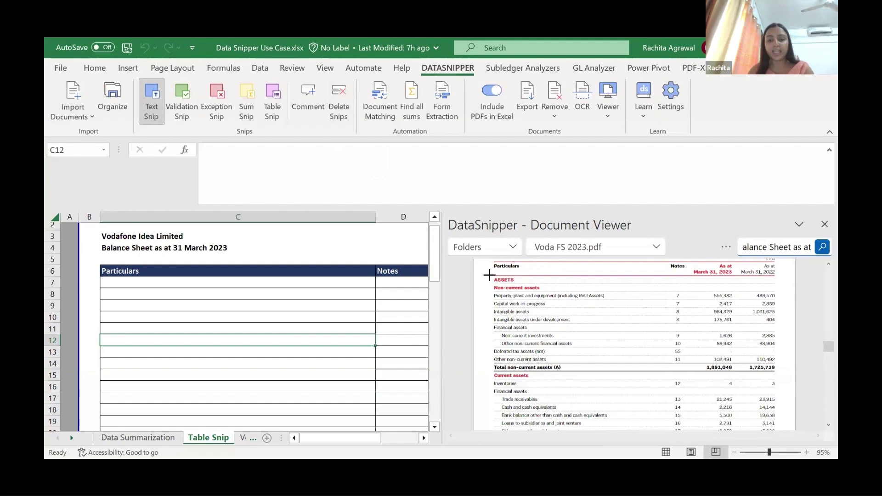
{"action": "left_click_drag", "start_coordinate": [488, 275], "coordinate": [776, 362]}
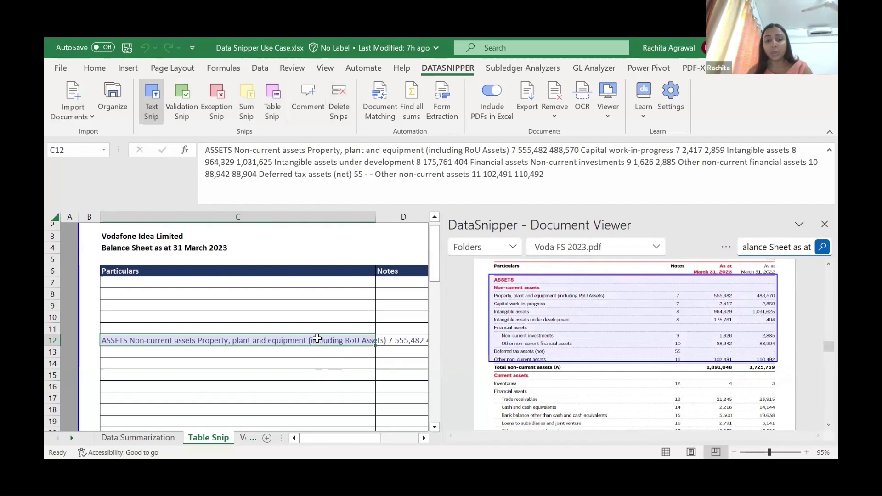
{"action": "key", "text": "Delete"}
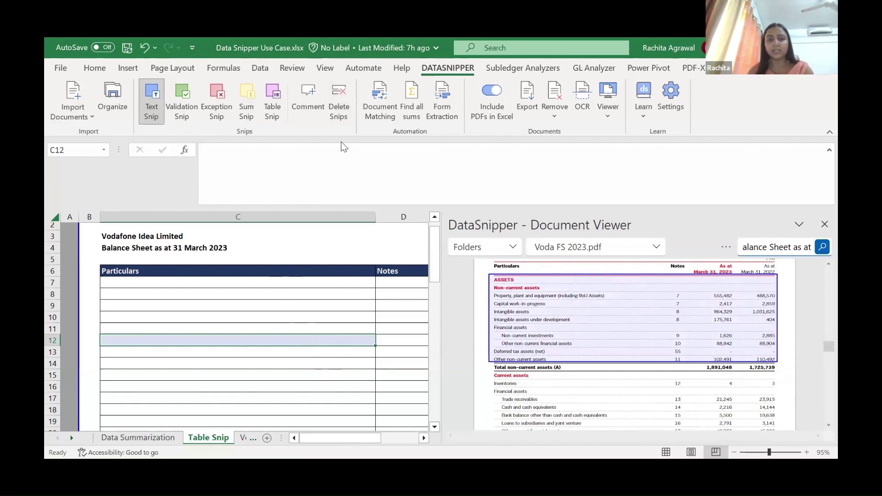
Delete the leftover snip and table-snip ASSETS through Total Equity and Liabilities into C7.
{"action": "left_click", "coordinate": [339, 105]}
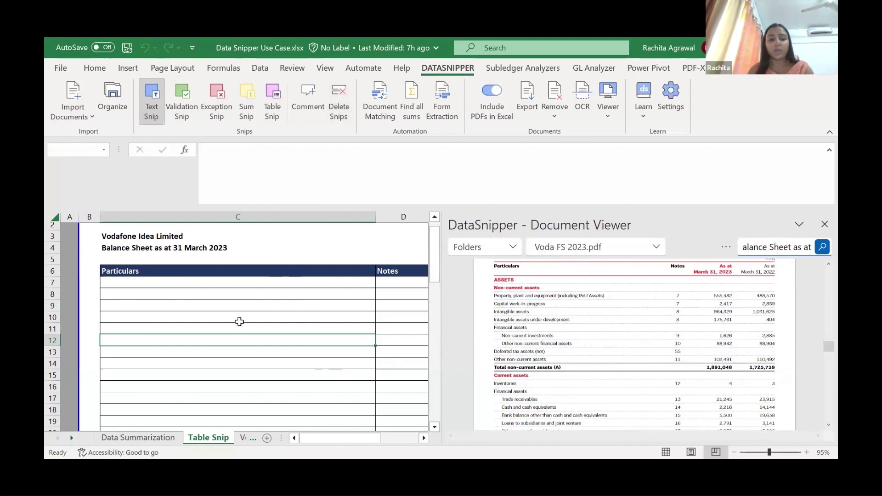
{"action": "left_click", "coordinate": [224, 281]}
{"action": "left_click", "coordinate": [272, 98]}
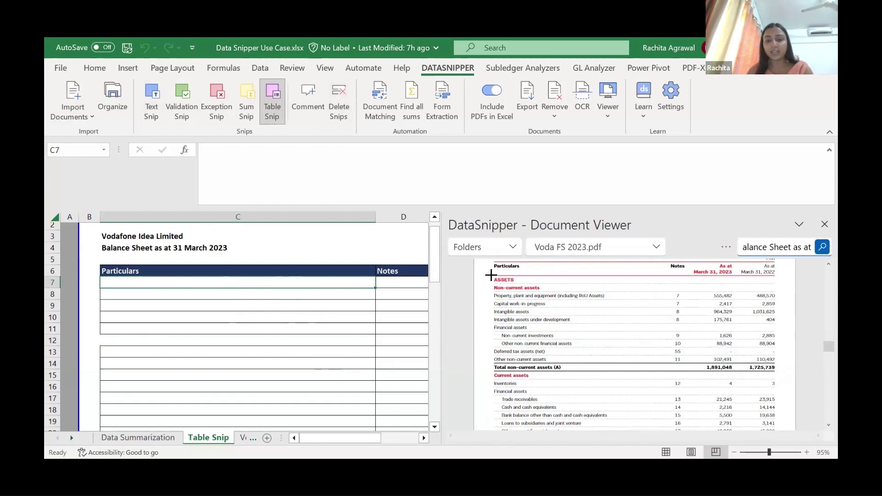
{"action": "left_click_drag", "start_coordinate": [490, 275], "coordinate": [777, 412]}
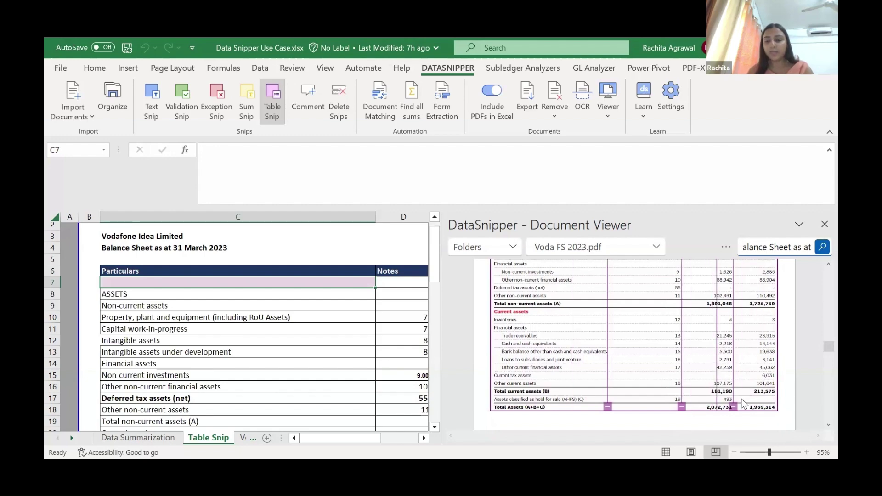
{"action": "scroll", "coordinate": [716, 374], "scroll_direction": "down", "scroll_amount": 5}
{"action": "scroll", "coordinate": [722, 385], "scroll_direction": "down", "scroll_amount": 3}
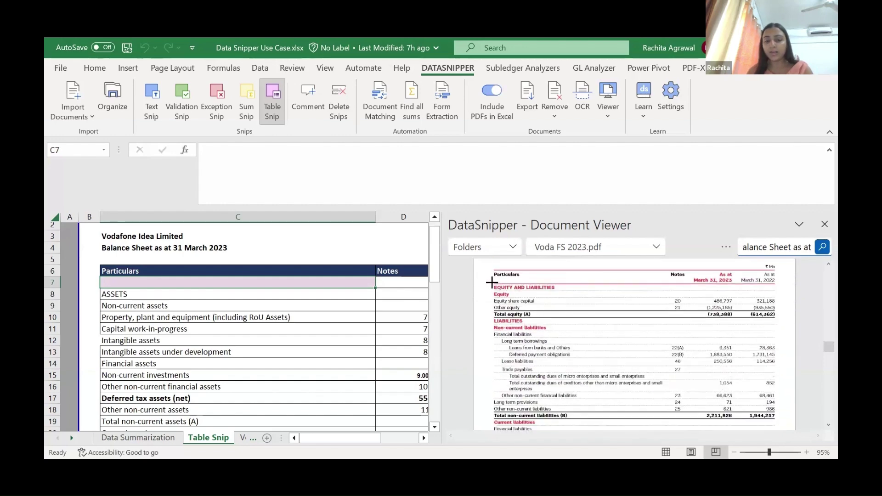
{"action": "scroll", "coordinate": [492, 282], "scroll_direction": "down", "scroll_amount": 5}
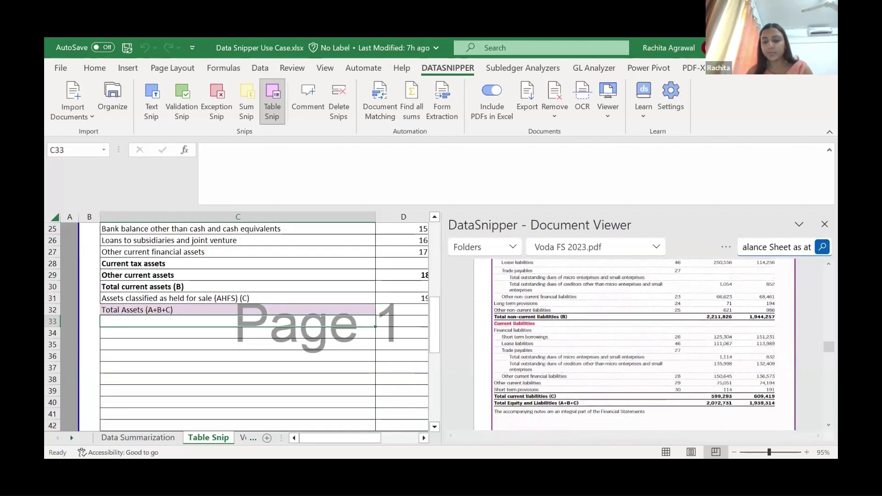
{"action": "left_click_drag", "start_coordinate": [795, 429], "coordinate": [786, 386]}
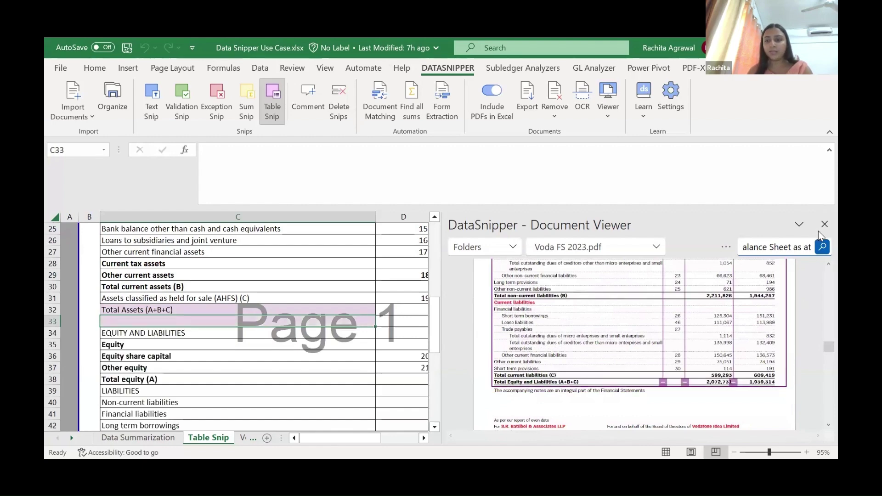
{"action": "left_click", "coordinate": [824, 224]}
Bold the ASSETS heading in C8 and Non-current assets in C9.
{"action": "scroll", "coordinate": [498, 288], "scroll_direction": "up", "scroll_amount": 1}
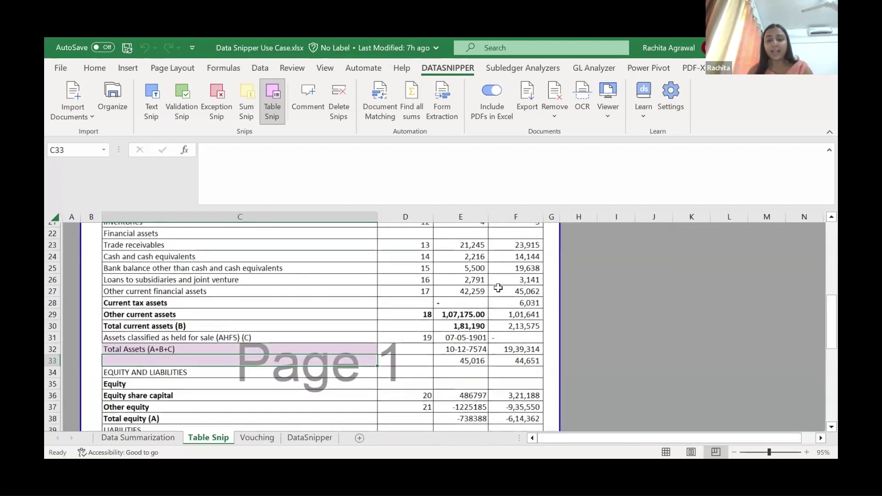
{"action": "scroll", "coordinate": [498, 287], "scroll_direction": "up", "scroll_amount": 5}
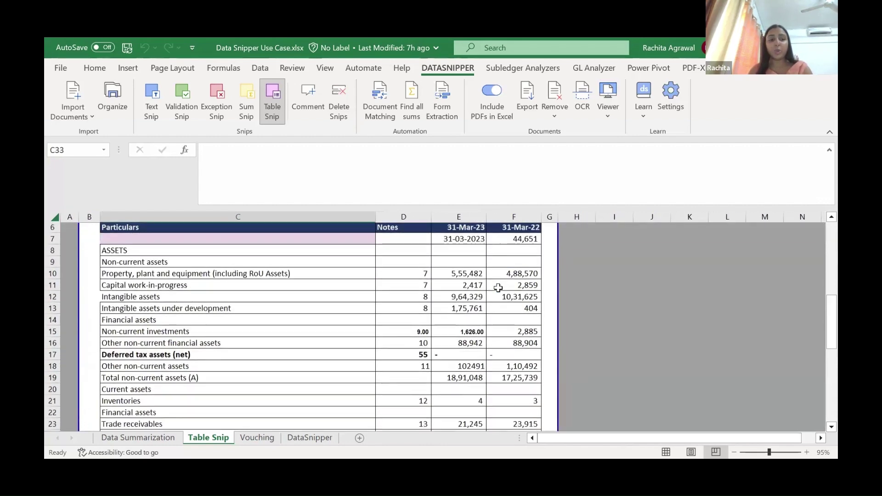
{"action": "scroll", "coordinate": [497, 287], "scroll_direction": "up", "scroll_amount": 1}
{"action": "left_click", "coordinate": [456, 279]}
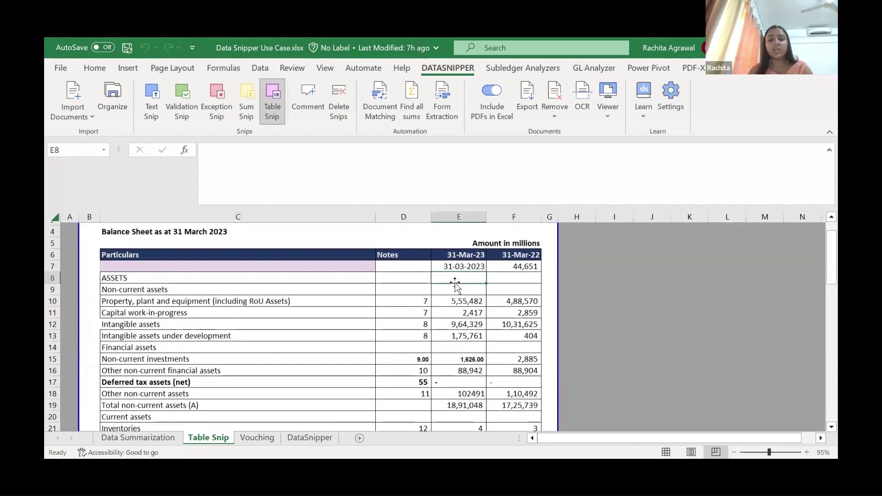
{"action": "key", "text": "Left"}
{"action": "key", "text": "Left"}
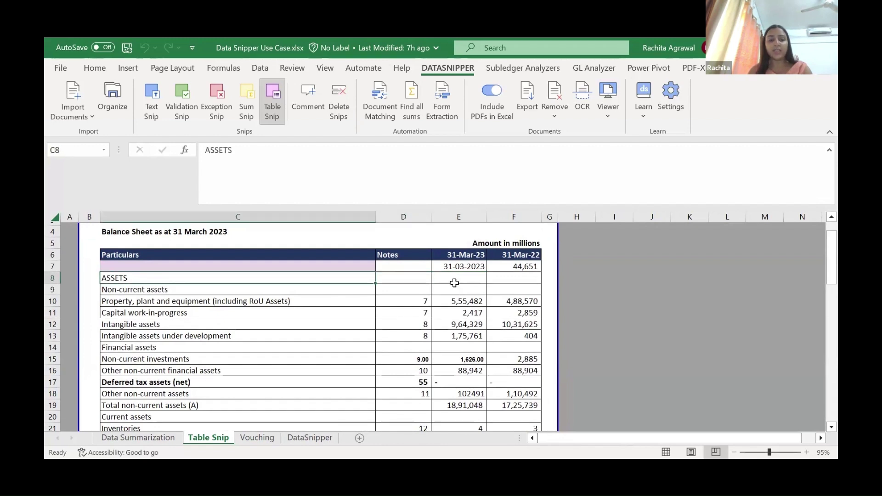
{"action": "key", "text": "ctrl+b"}
{"action": "key", "text": "Down"}
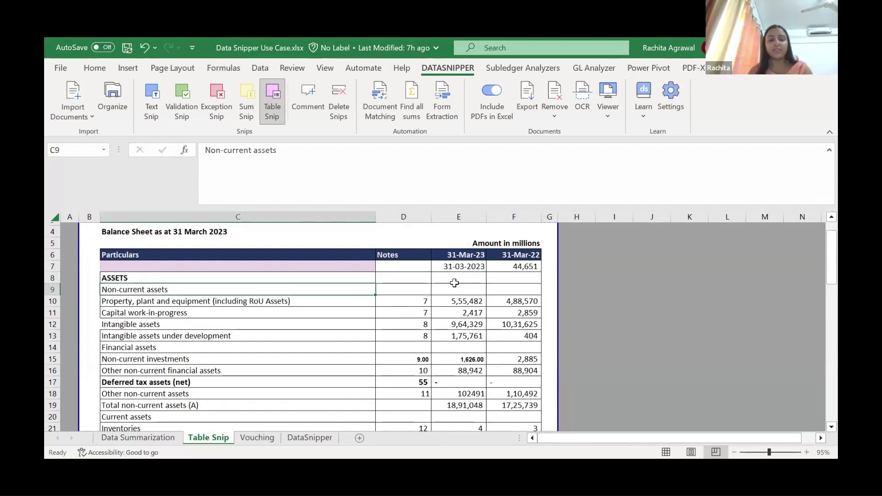
{"action": "key", "text": "ctrl+b"}
{"action": "key", "text": "Right"}
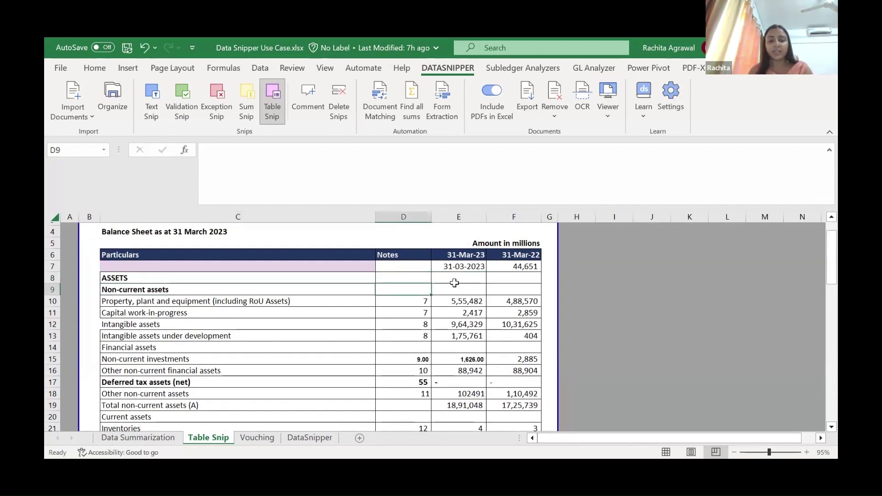
Adjust the C7 table snip's column dividers so the amount columns split correctly.
{"action": "scroll", "coordinate": [524, 335], "scroll_direction": "down", "scroll_amount": 8}
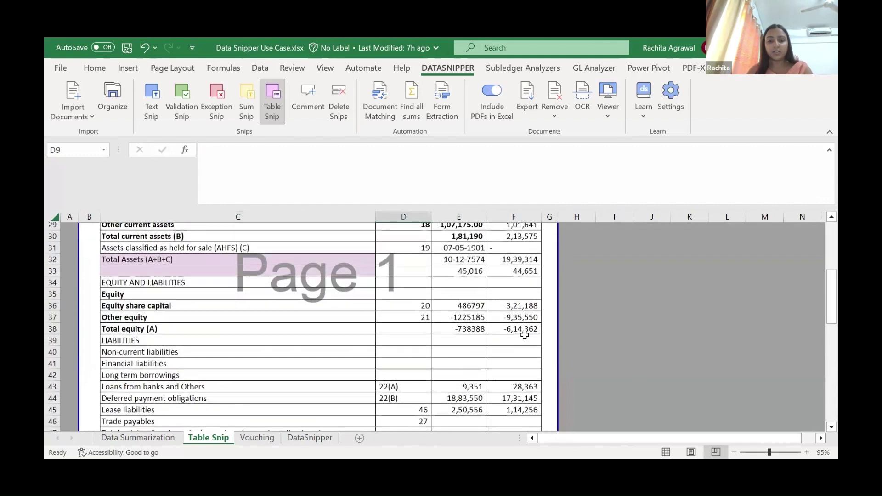
{"action": "scroll", "coordinate": [525, 335], "scroll_direction": "down", "scroll_amount": 9}
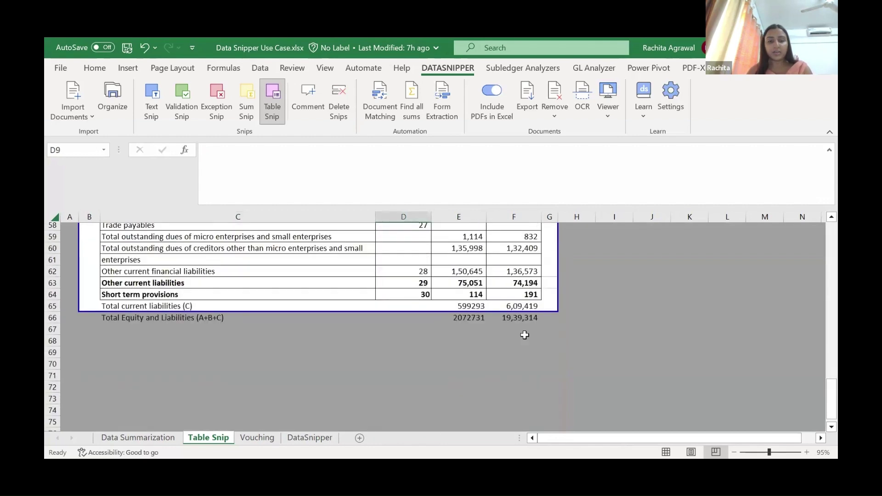
{"action": "scroll", "coordinate": [310, 299], "scroll_direction": "up", "scroll_amount": 18}
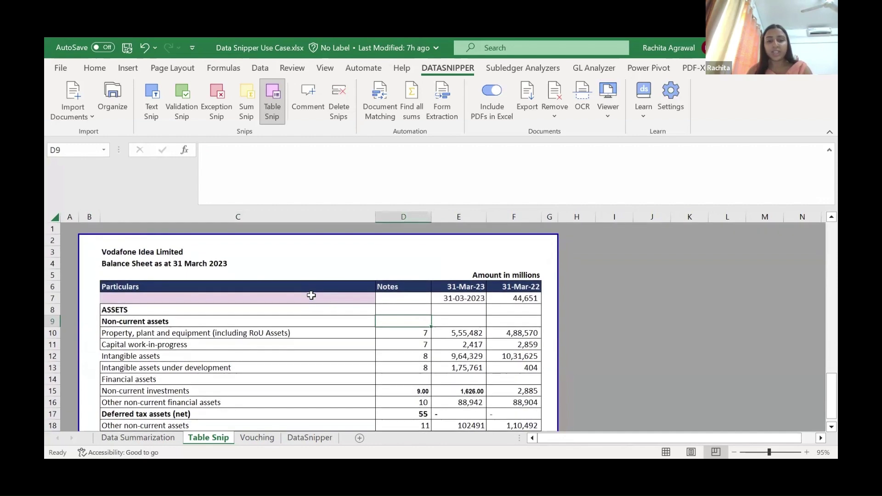
{"action": "left_click", "coordinate": [310, 296]}
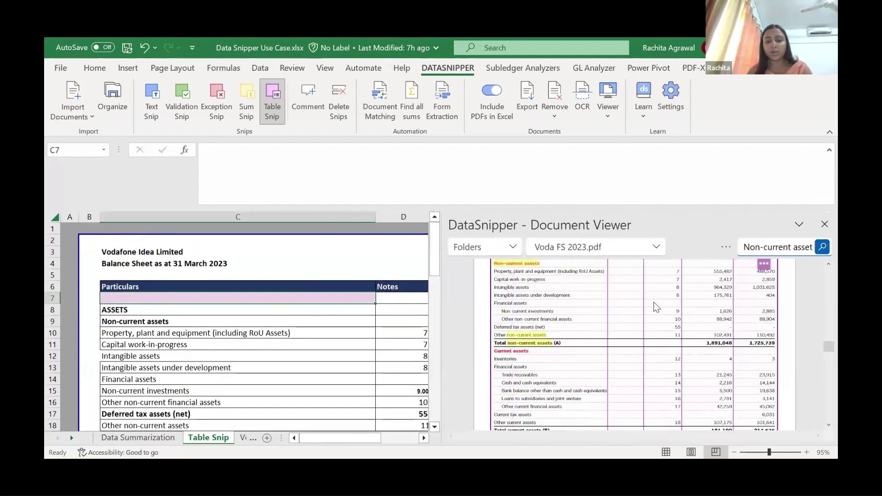
{"action": "scroll", "coordinate": [688, 296], "scroll_direction": "up", "scroll_amount": 2}
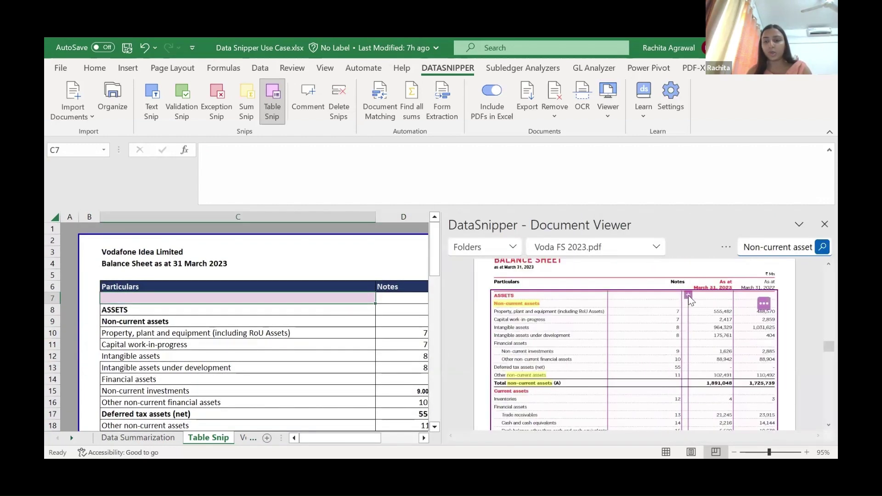
{"action": "left_click", "coordinate": [610, 310]}
{"action": "left_click", "coordinate": [389, 321]}
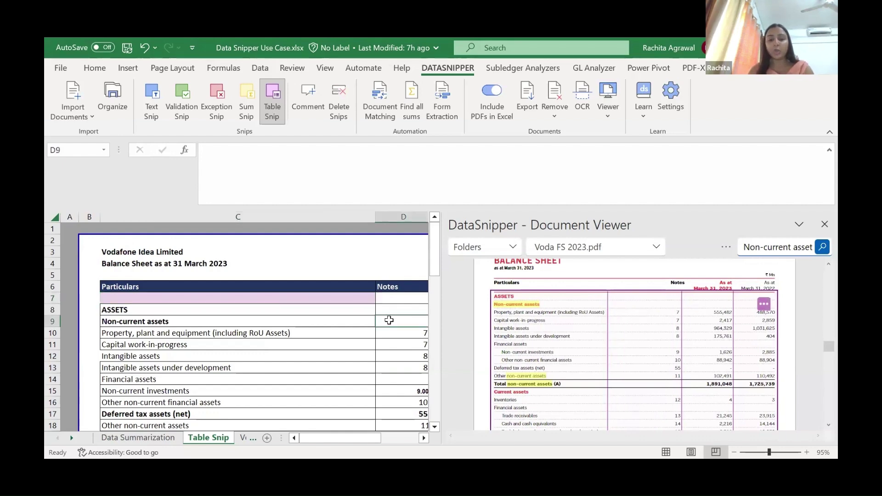
{"action": "left_click", "coordinate": [820, 225]}
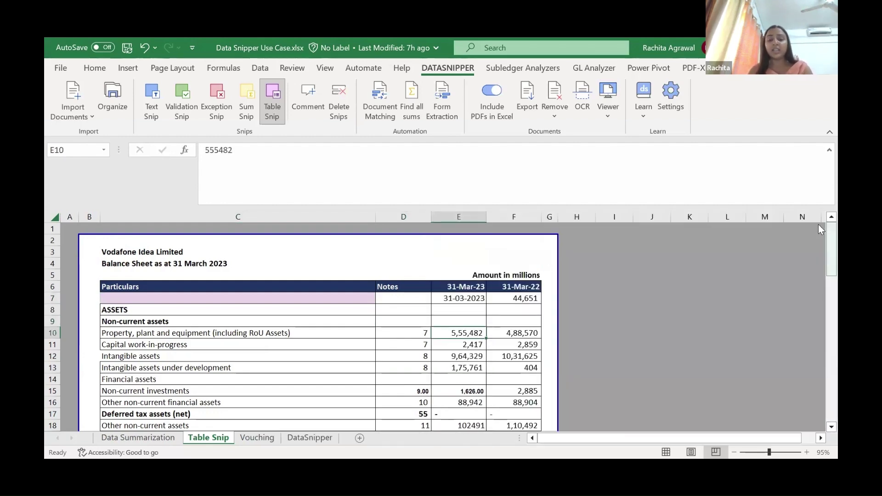
Select D5:D8 on the Data Summarization sheet.
{"action": "key", "text": "ctrl+Page_Up"}
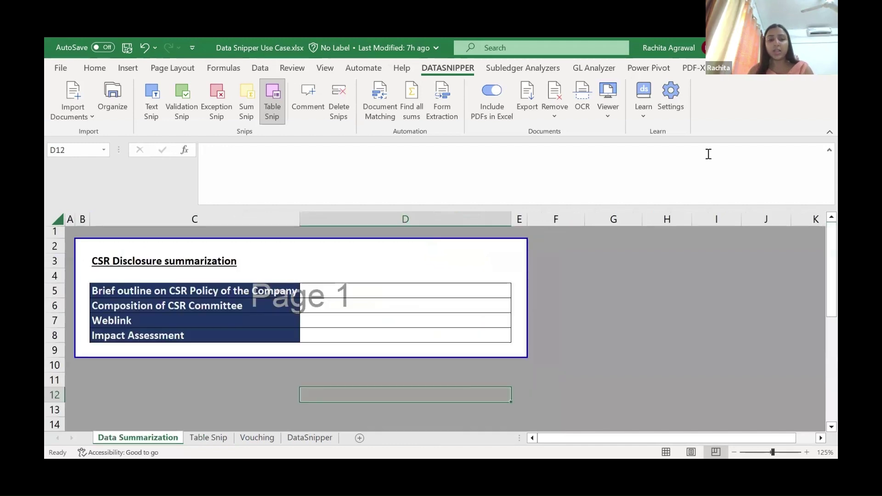
{"action": "left_click", "coordinate": [420, 286]}
{"action": "key", "text": "shift+Down"}
{"action": "key", "text": "shift+Down"}
{"action": "key", "text": "shift+Down"}
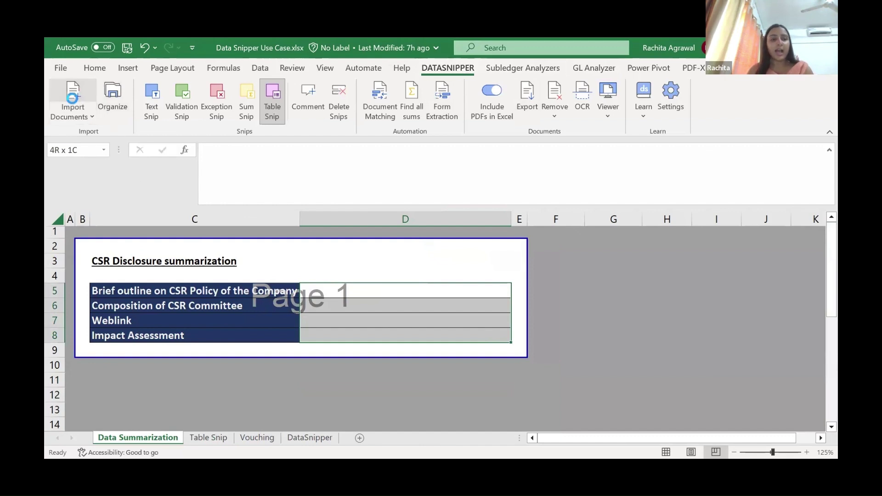
Try re-importing Voda FS 2023.pdf, dismiss the already-imported notice, and bring up Remove options.
{"action": "left_click", "coordinate": [74, 102]}
{"action": "left_click", "coordinate": [216, 164]}
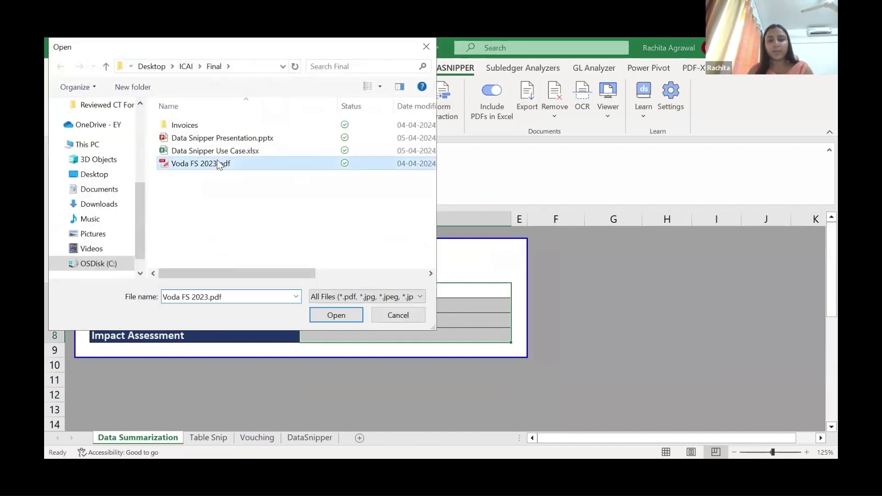
{"action": "key", "text": "Return"}
{"action": "left_click", "coordinate": [542, 307]}
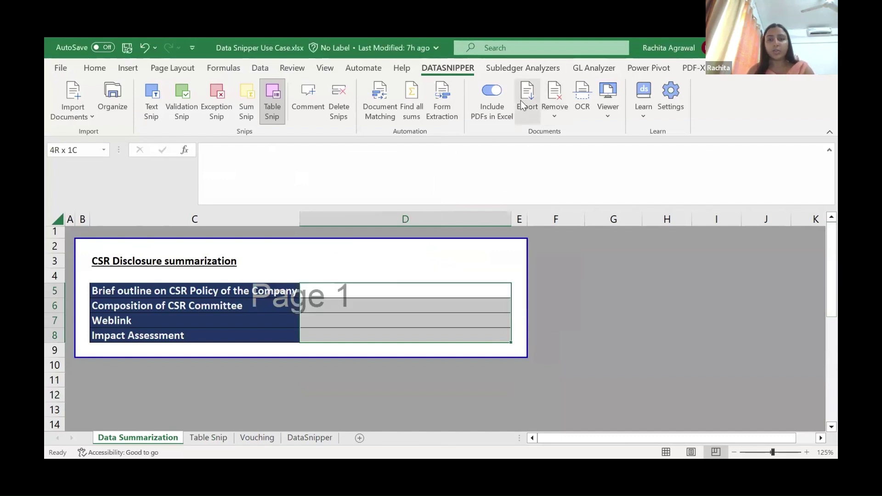
{"action": "left_click", "coordinate": [426, 284]}
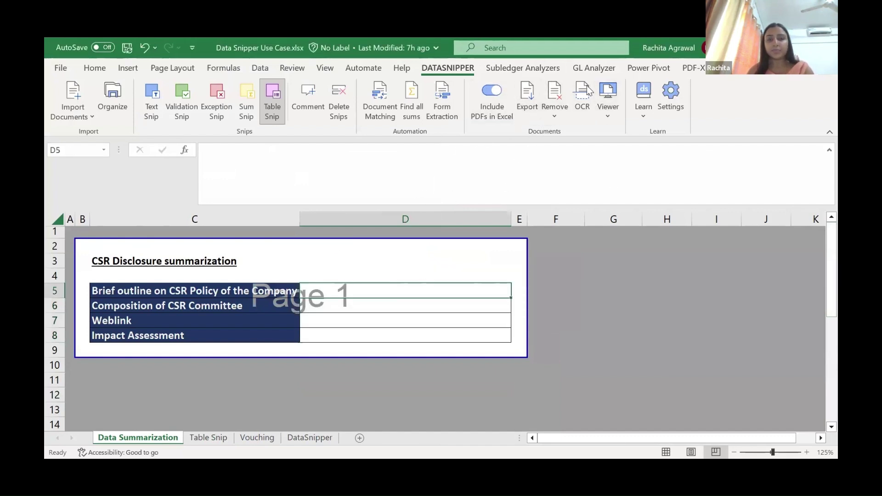
{"action": "left_click", "coordinate": [554, 98]}
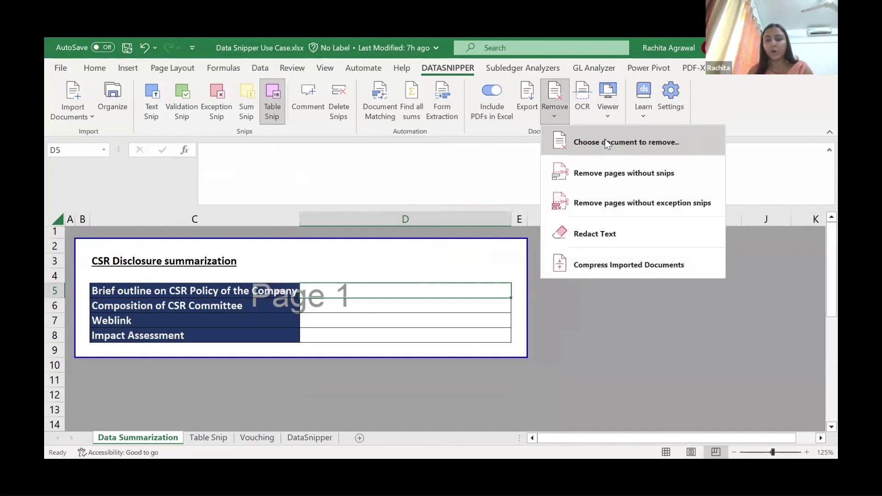
Select all imported documents, SM-1.pdf through Voda FS 2023.pdf, for removal and confirm with Ok.
{"action": "left_click", "coordinate": [626, 142]}
{"action": "left_click", "coordinate": [331, 103]}
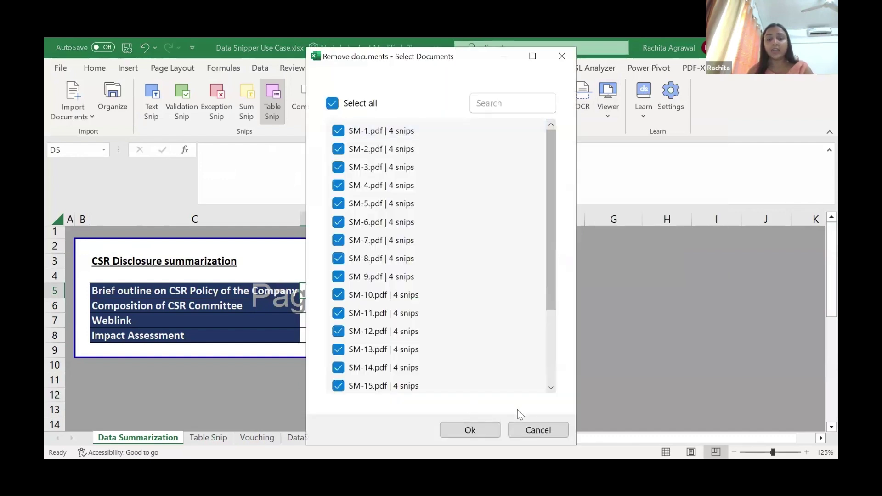
{"action": "left_click_drag", "start_coordinate": [553, 279], "coordinate": [566, 372]}
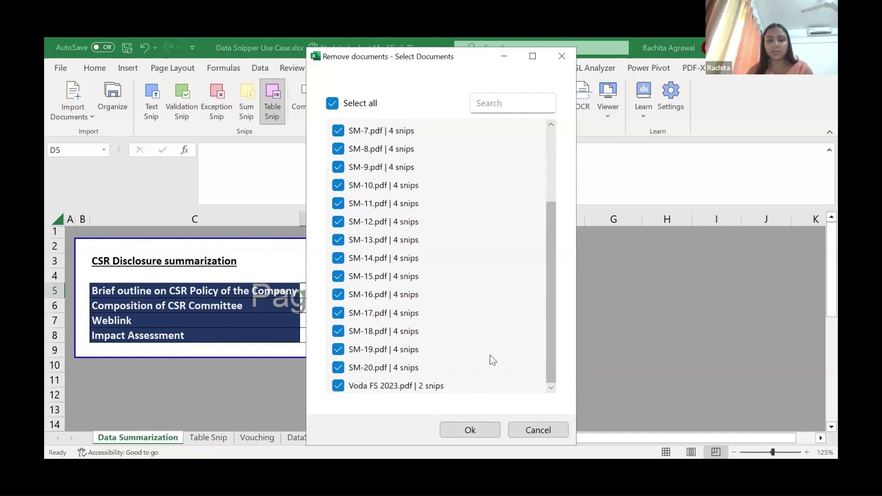
{"action": "left_click", "coordinate": [532, 56]}
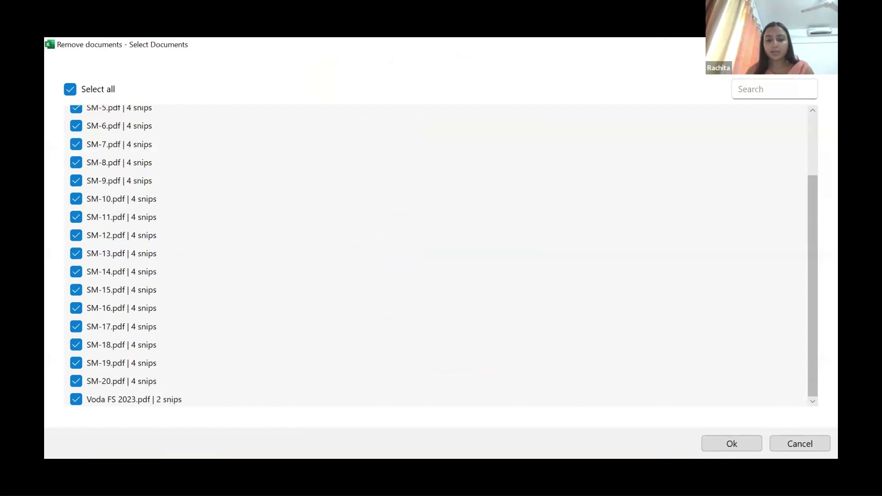
{"action": "double_click", "coordinate": [475, 48]}
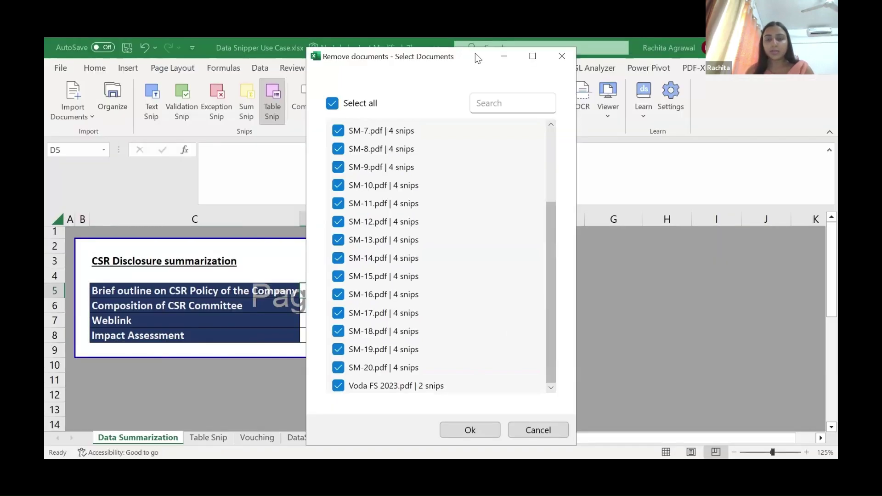
{"action": "double_click", "coordinate": [476, 48]}
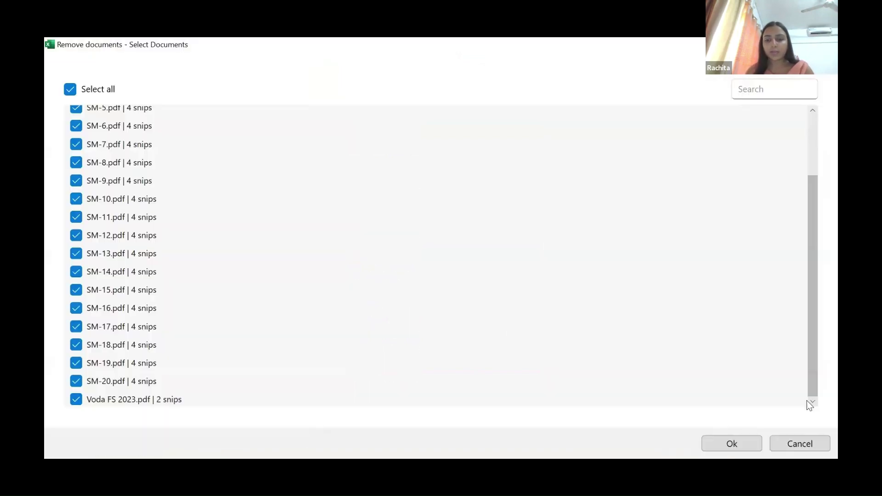
{"action": "left_click", "coordinate": [754, 448]}
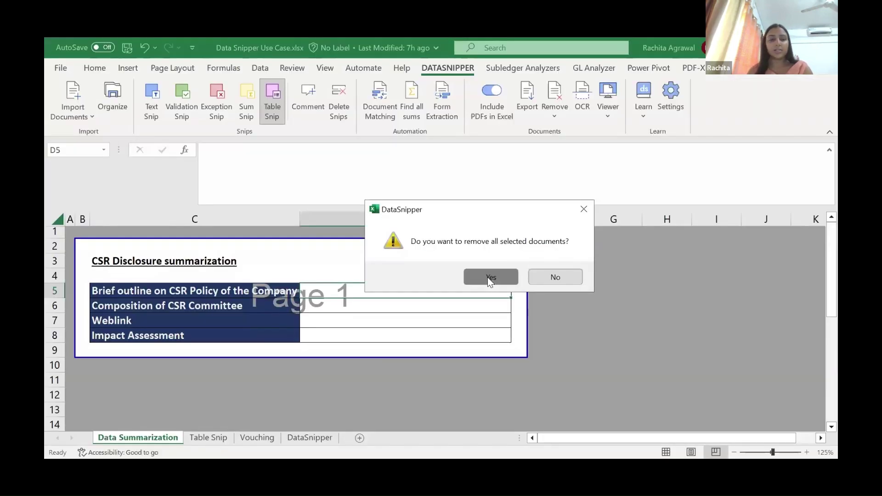
Confirm removing the old documents, re-import Voda FS 2023.pdf, and narrow the viewer pane.
{"action": "left_click", "coordinate": [487, 277]}
{"action": "left_click", "coordinate": [71, 101]}
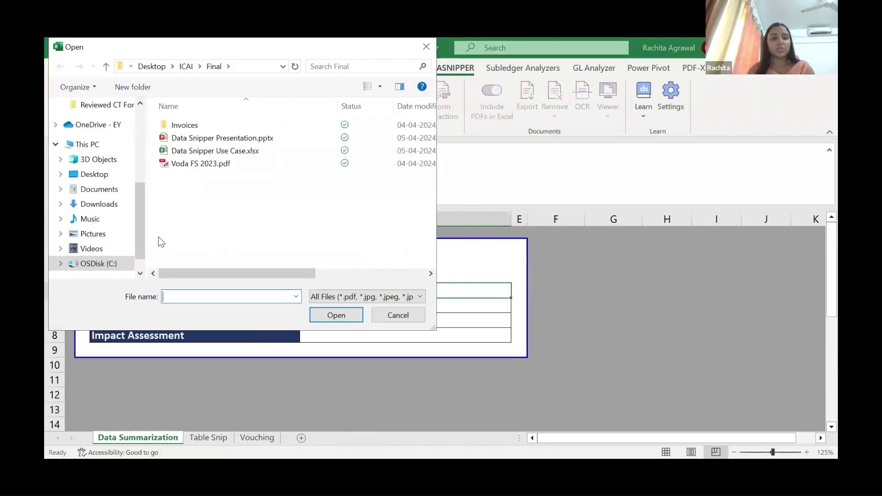
{"action": "left_click", "coordinate": [214, 166]}
{"action": "double_click", "coordinate": [213, 163]}
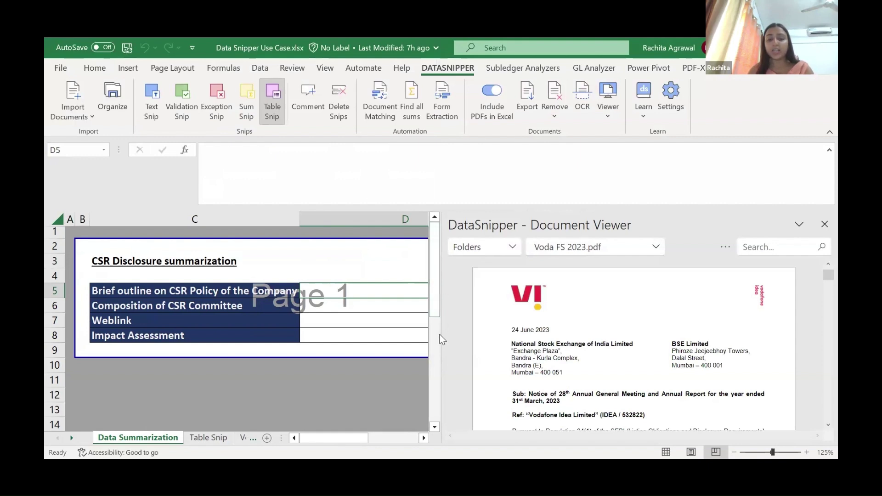
{"action": "left_click_drag", "start_coordinate": [444, 334], "coordinate": [589, 323]}
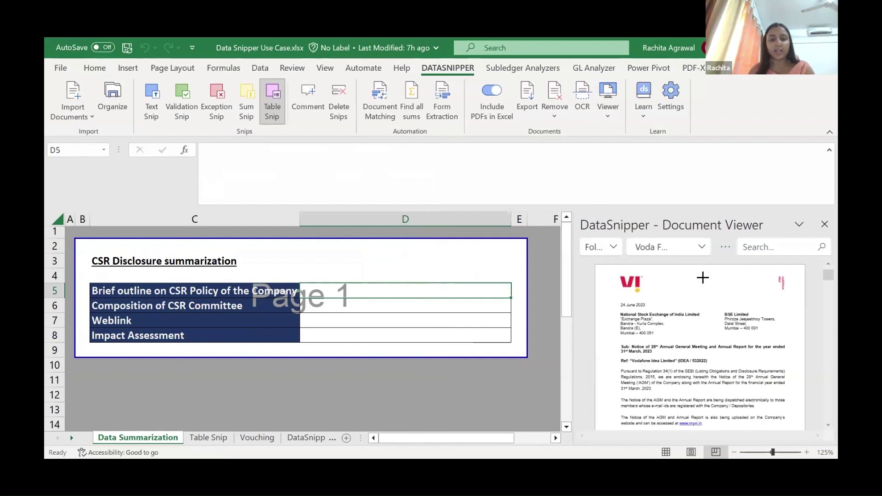
Search the PDF for CSR, then 'Annexure B', and open the ANNEXURE 'B' CSR activities page.
{"action": "left_click", "coordinate": [765, 246]}
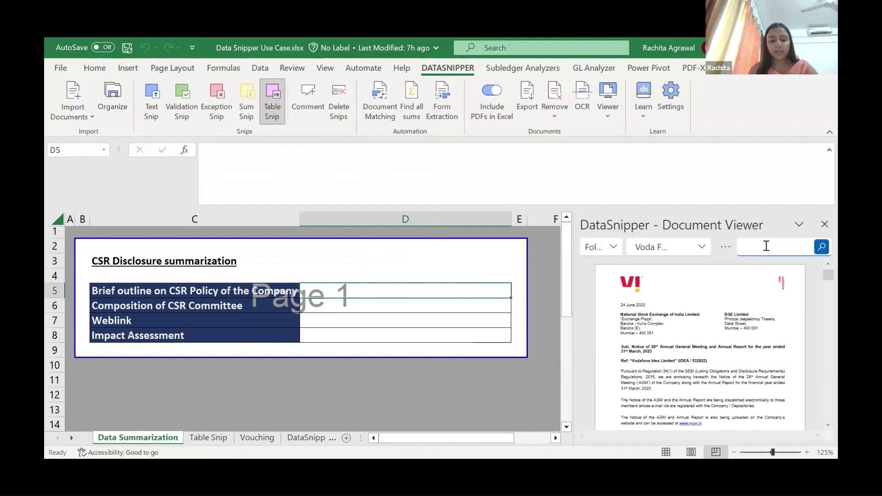
{"action": "type", "text": "c"}
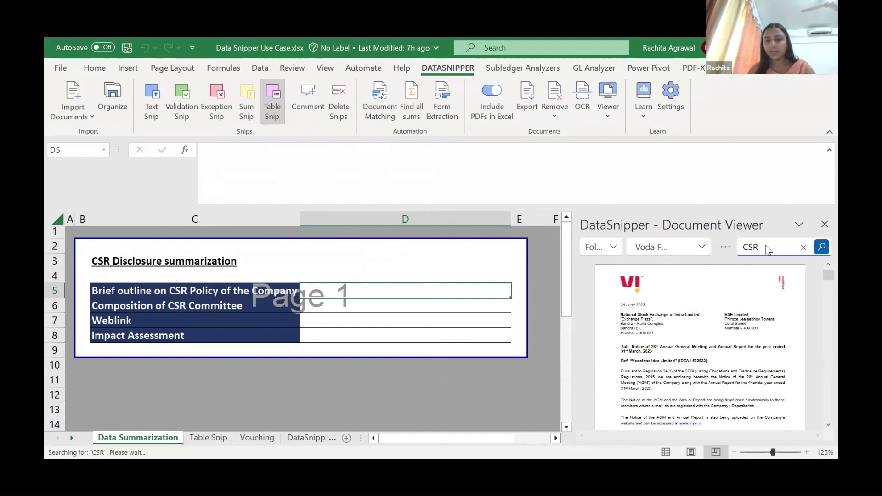
{"action": "key", "text": "Return"}
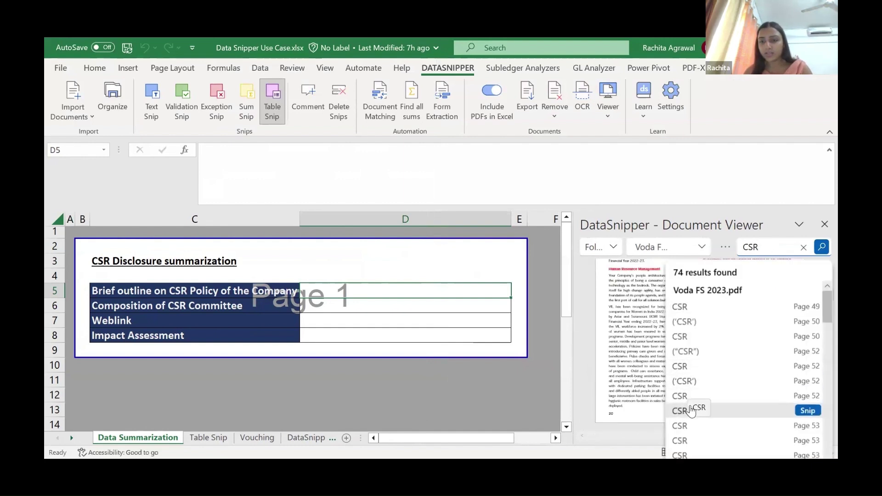
{"action": "left_click", "coordinate": [690, 411]}
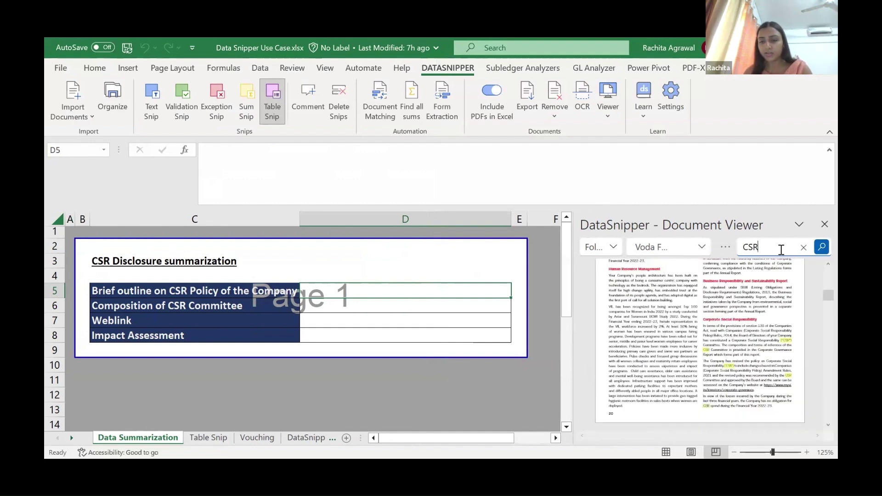
{"action": "left_click_drag", "start_coordinate": [760, 247], "coordinate": [742, 247]}
{"action": "type", "text": "A"}
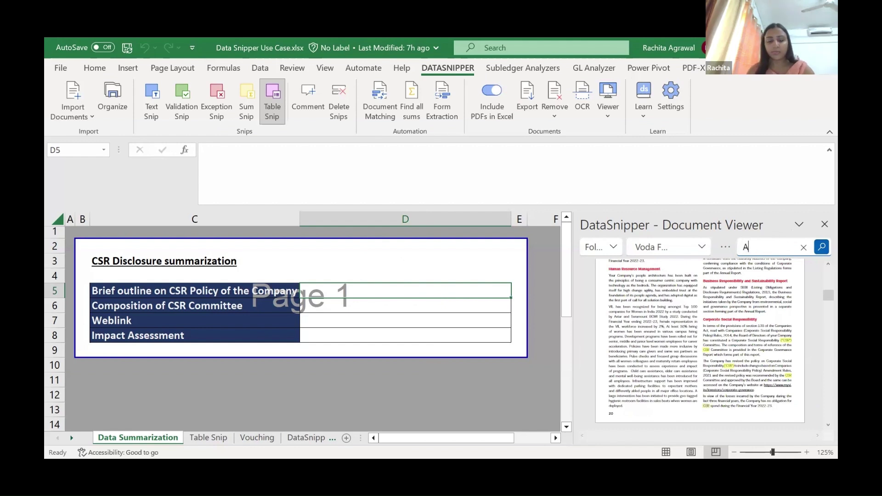
{"action": "type", "text": "nnexure B"}
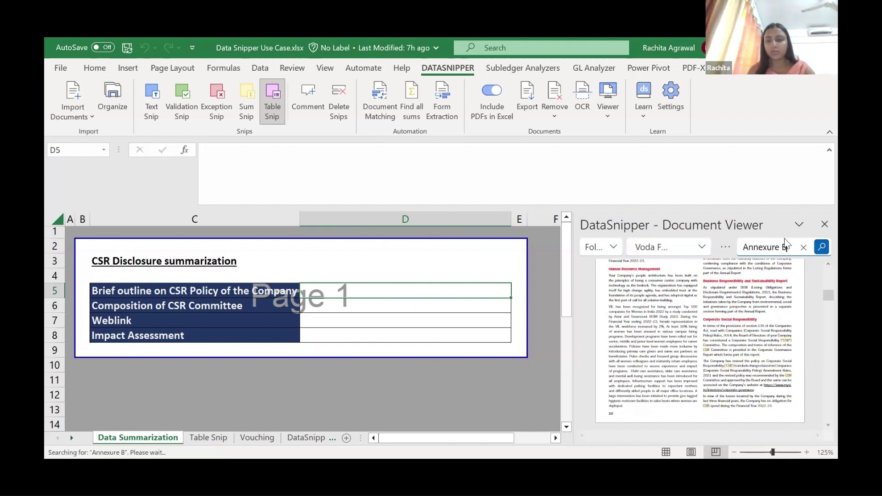
{"action": "key", "text": "Return"}
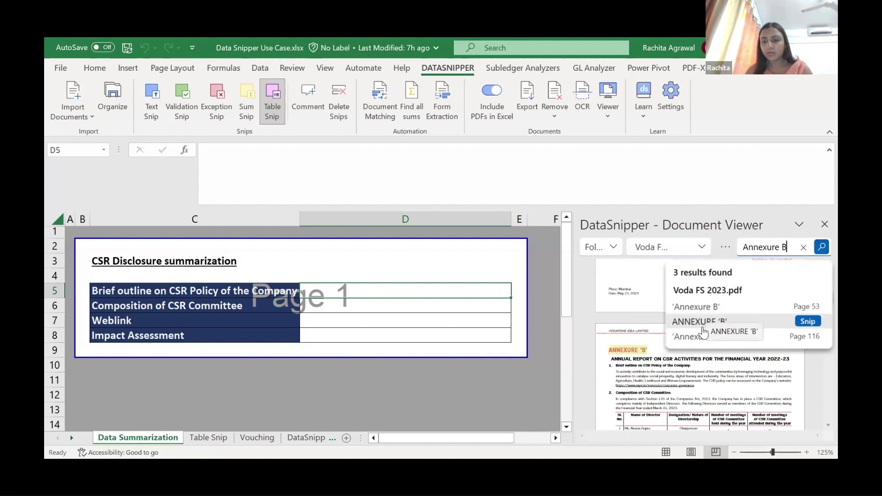
{"action": "left_click", "coordinate": [704, 321]}
{"action": "scroll", "coordinate": [689, 354], "scroll_direction": "down", "scroll_amount": 2}
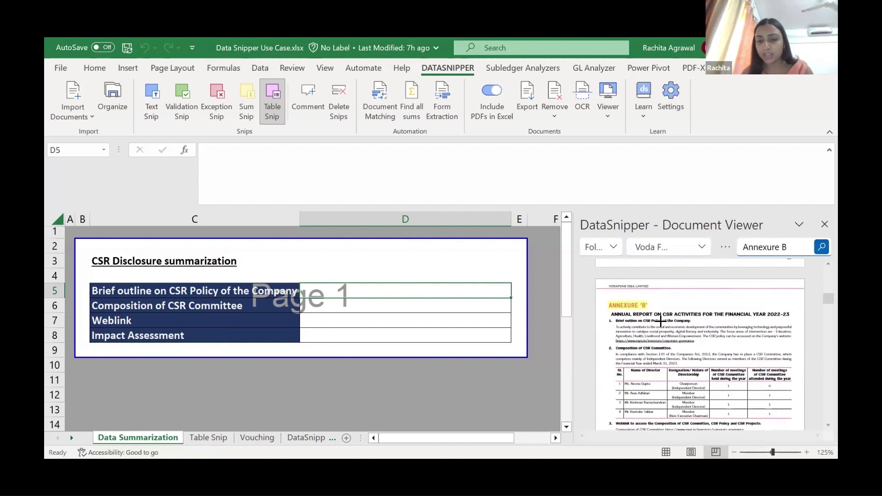
{"action": "scroll", "coordinate": [660, 321], "scroll_direction": "up", "scroll_amount": 2}
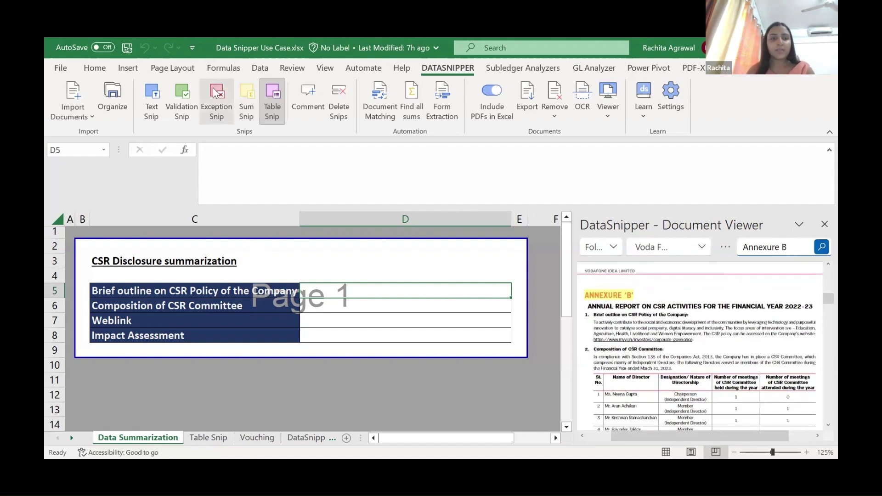
Text-snip the CSR policy paragraph into D5 and the CSR committee member table into D6.
{"action": "left_click", "coordinate": [152, 100]}
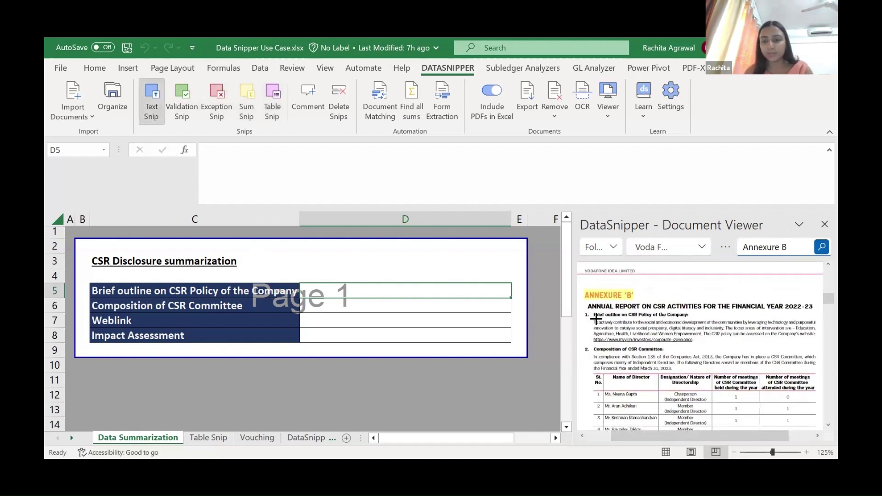
{"action": "left_click_drag", "start_coordinate": [593, 318], "coordinate": [817, 342]}
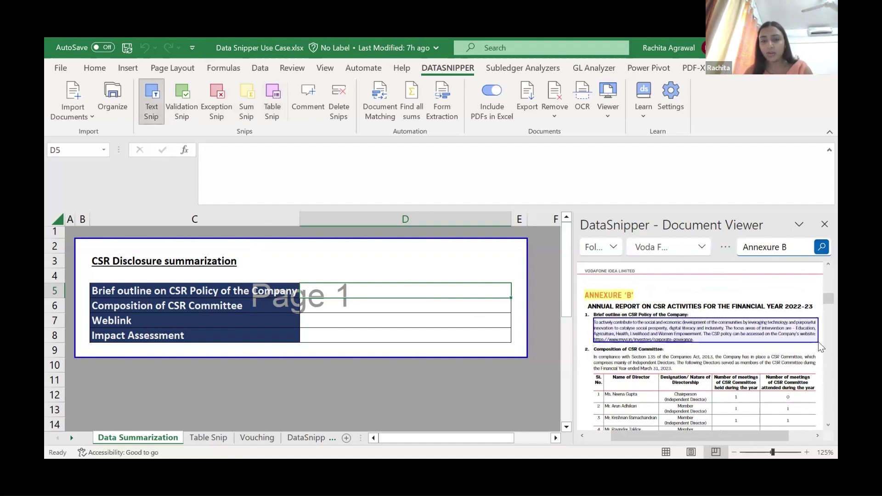
{"action": "left_click", "coordinate": [472, 306]}
{"action": "scroll", "coordinate": [779, 364], "scroll_direction": "down", "scroll_amount": 2}
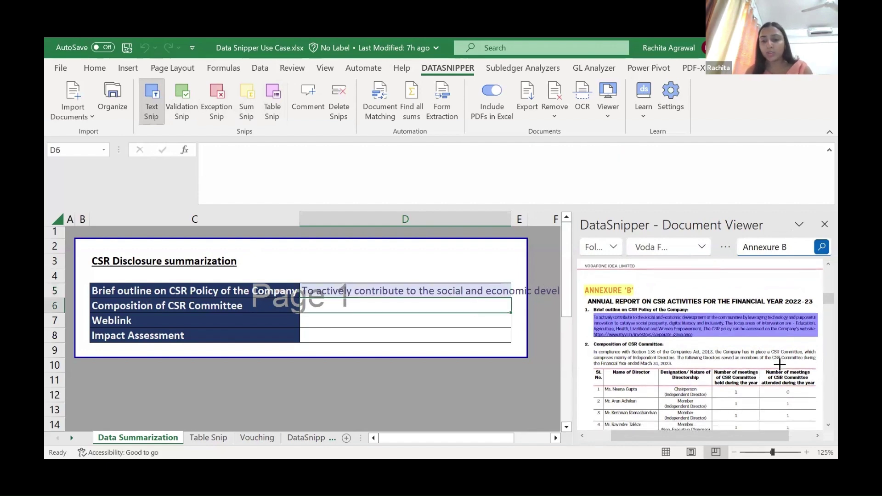
{"action": "scroll", "coordinate": [779, 364], "scroll_direction": "down", "scroll_amount": 1}
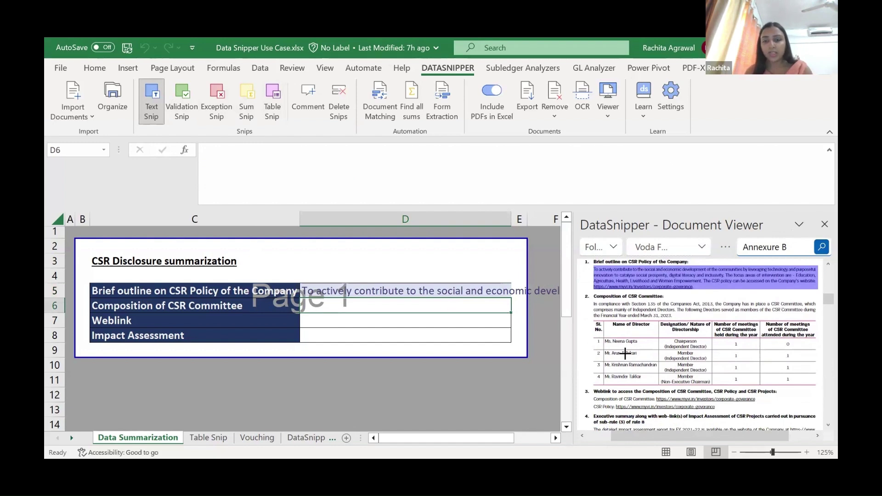
{"action": "left_click_drag", "start_coordinate": [601, 335], "coordinate": [713, 390]}
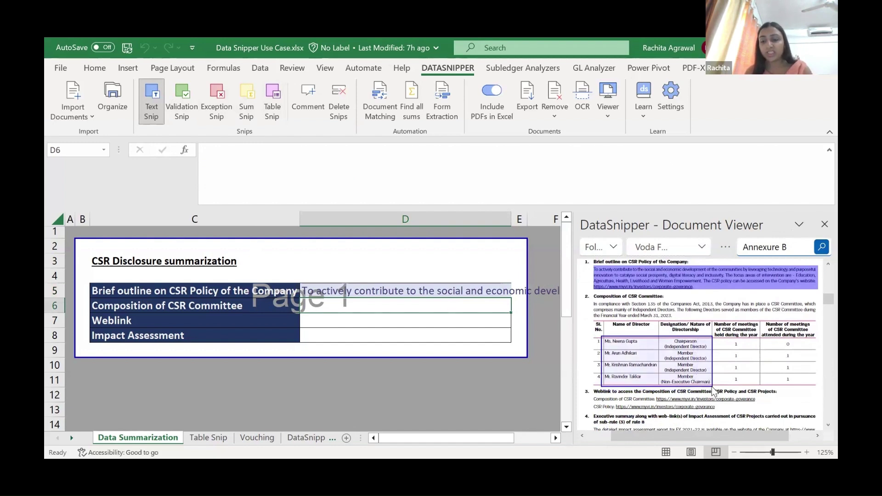
{"action": "left_click", "coordinate": [488, 317]}
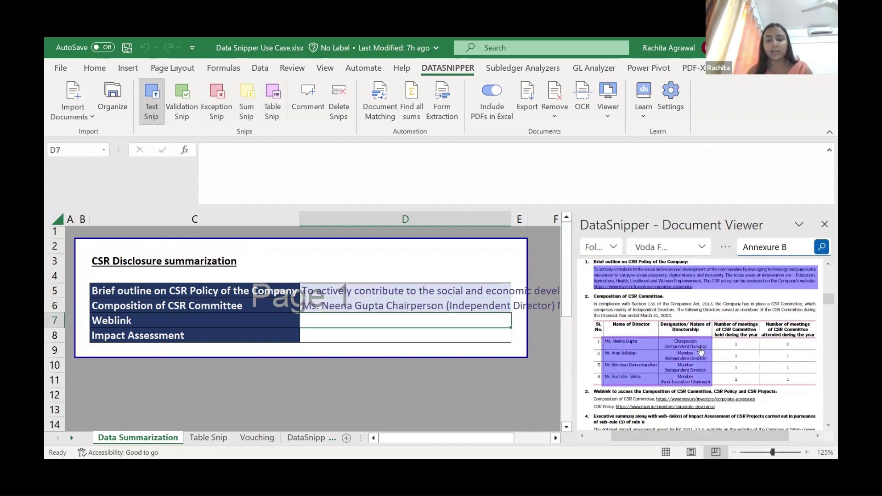
{"action": "scroll", "coordinate": [700, 352], "scroll_direction": "down", "scroll_amount": 4}
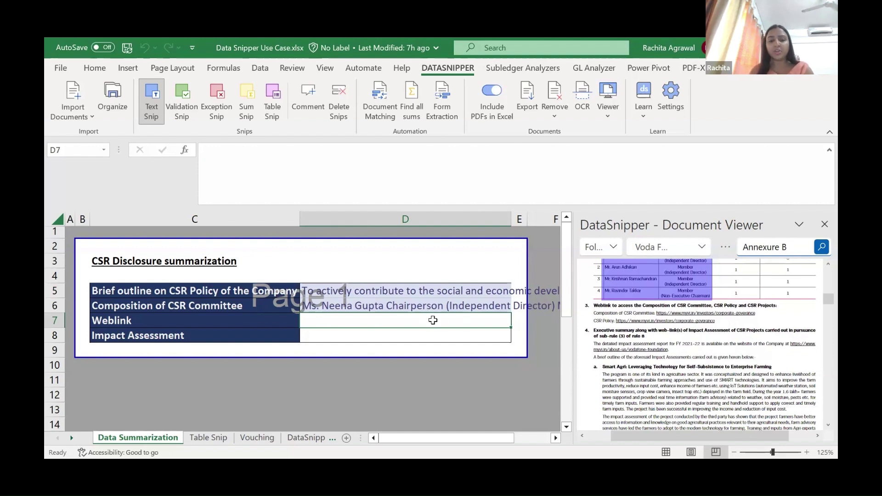
Validation-snip Annexure B's weblink paragraph for cell D7.
{"action": "left_click", "coordinate": [186, 93]}
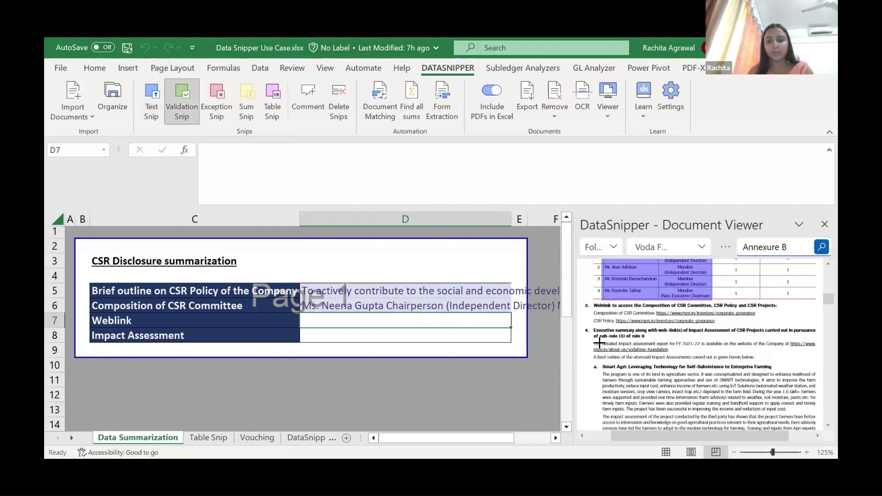
{"action": "left_click_drag", "start_coordinate": [590, 301], "coordinate": [755, 325]}
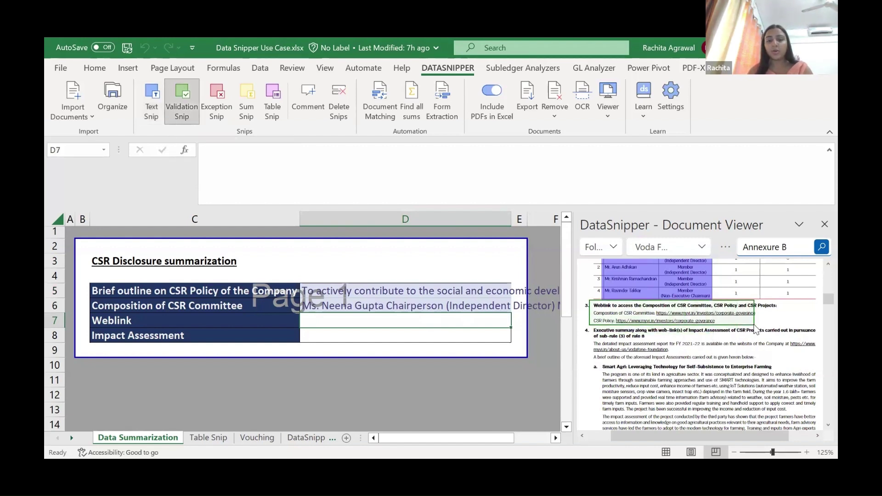